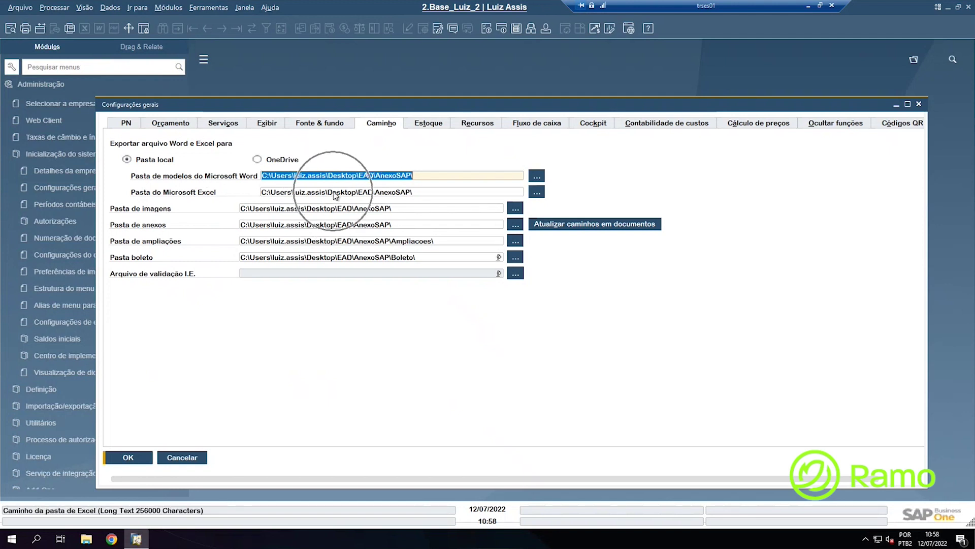
Try OneDrive as the Word and Excel export destination, and set it back to Pasta local
{"action": "left_click", "coordinate": [257, 160]}
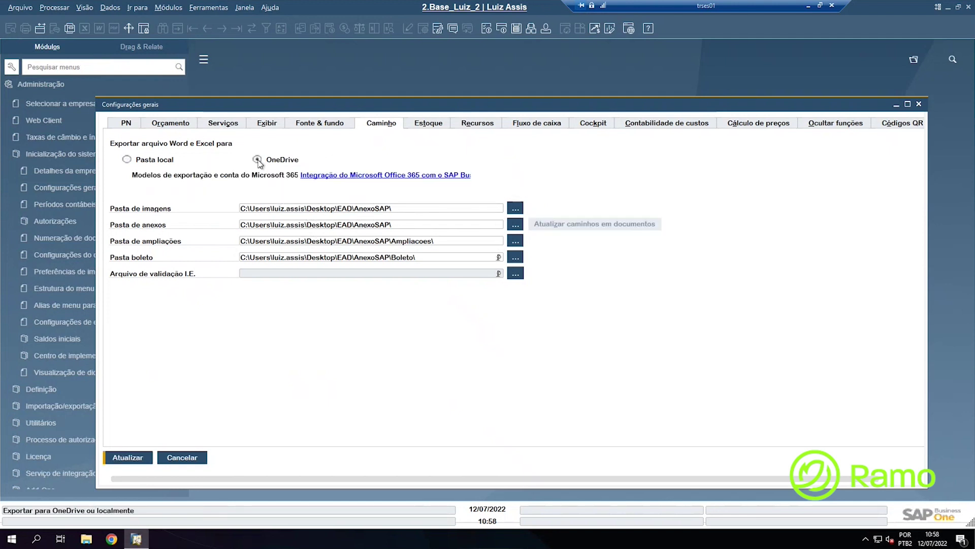
{"action": "left_click", "coordinate": [154, 161]}
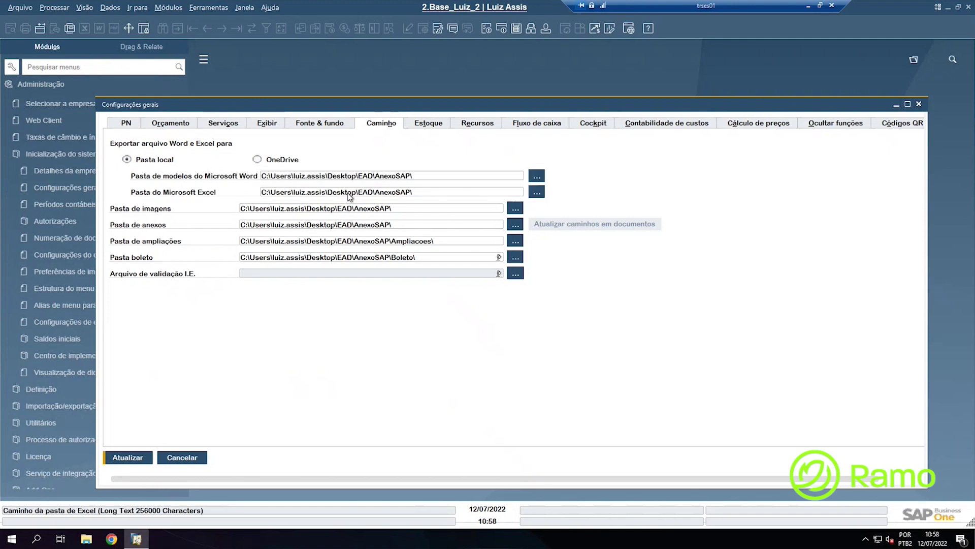
{"action": "left_click", "coordinate": [435, 179]}
{"action": "key", "text": "Tab"}
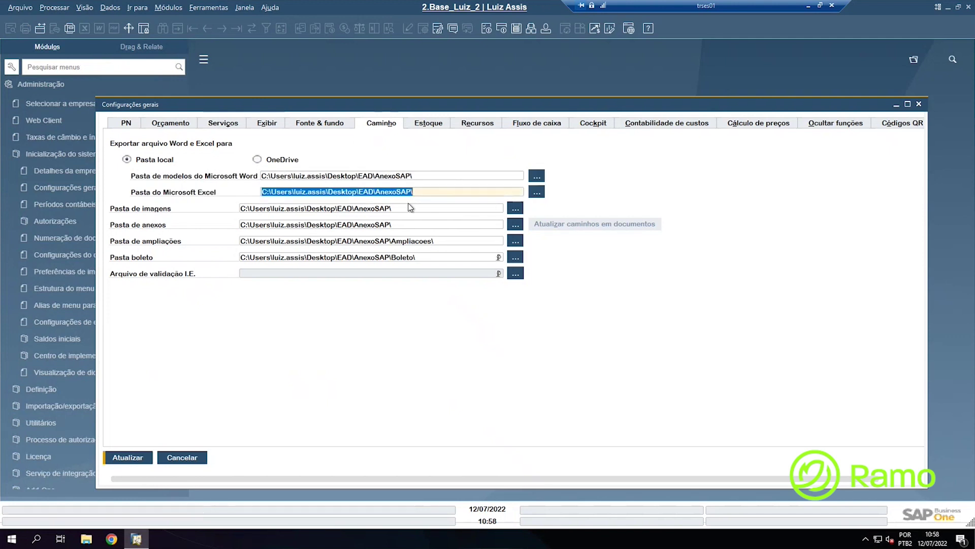
{"action": "key", "text": "Tab"}
Choose the AnexoSAP folder as the Microsoft Word templates folder
{"action": "left_click", "coordinate": [540, 177]}
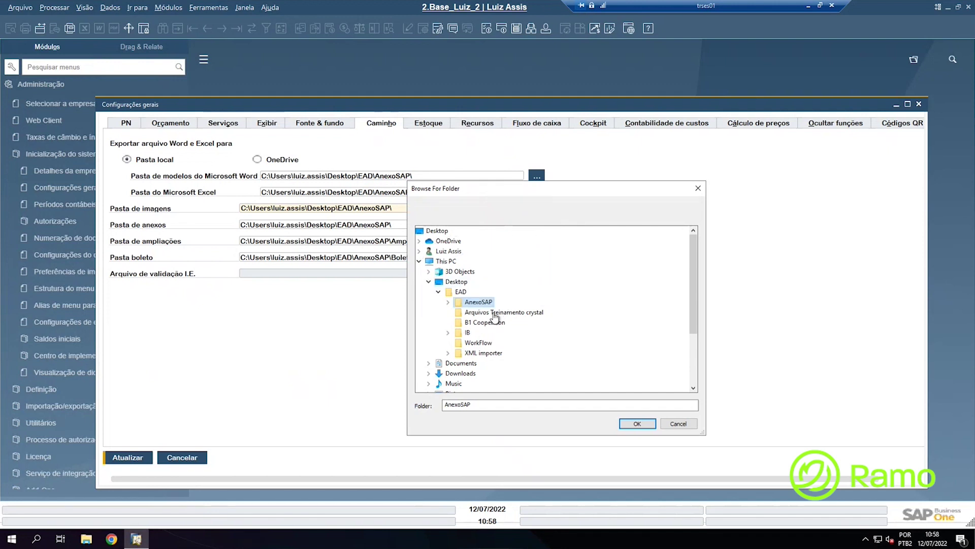
{"action": "left_click", "coordinate": [643, 422]}
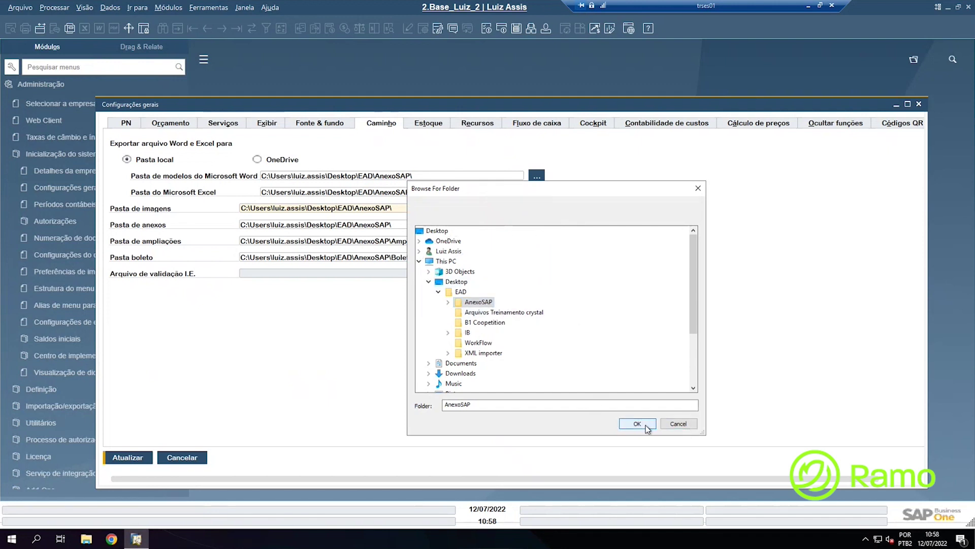
{"action": "left_click", "coordinate": [650, 424]}
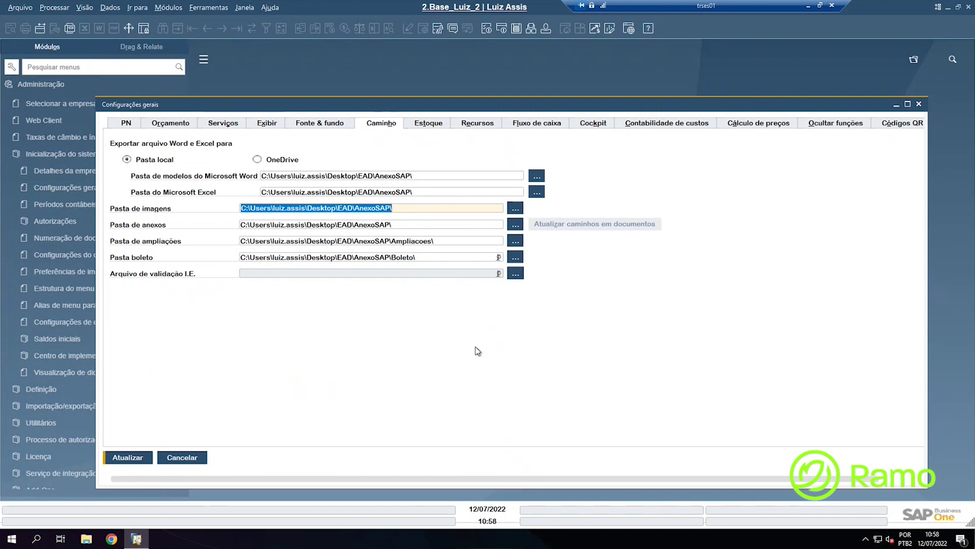
Try to update the attachment folder's paths in existing documents and apply the general settings
{"action": "left_click", "coordinate": [418, 225]}
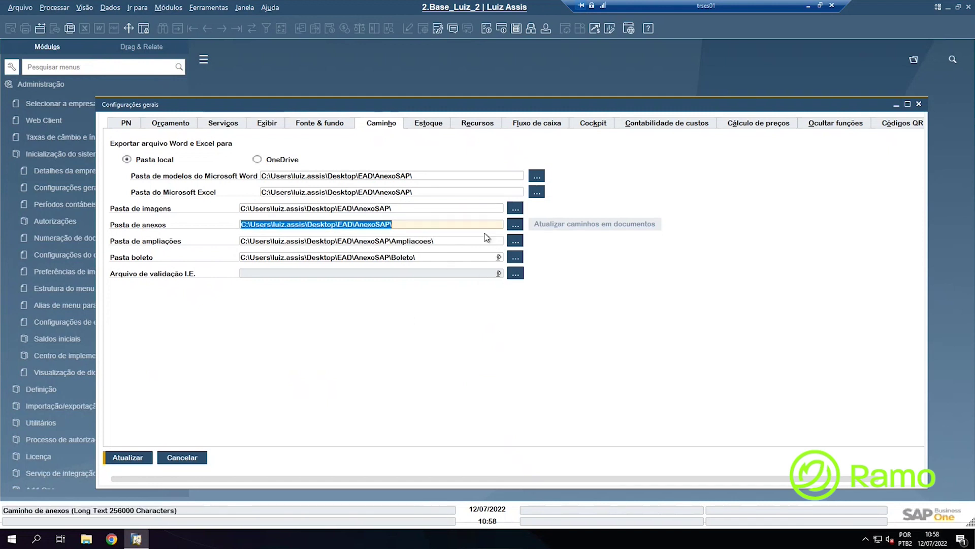
{"action": "left_click", "coordinate": [568, 224]}
{"action": "left_click", "coordinate": [568, 224]}
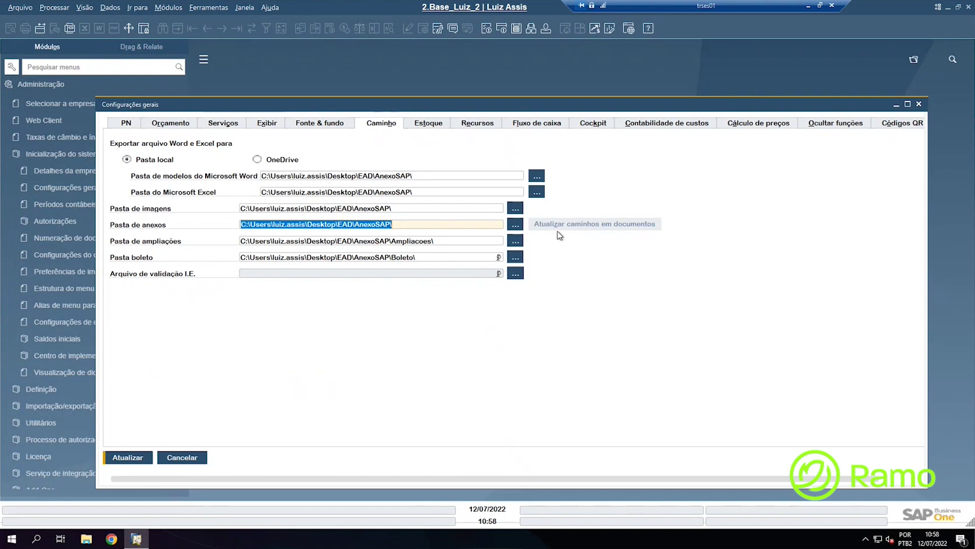
{"action": "left_click", "coordinate": [559, 226]}
{"action": "left_click", "coordinate": [560, 226]}
{"action": "left_click", "coordinate": [136, 461]}
{"action": "left_click", "coordinate": [139, 462]}
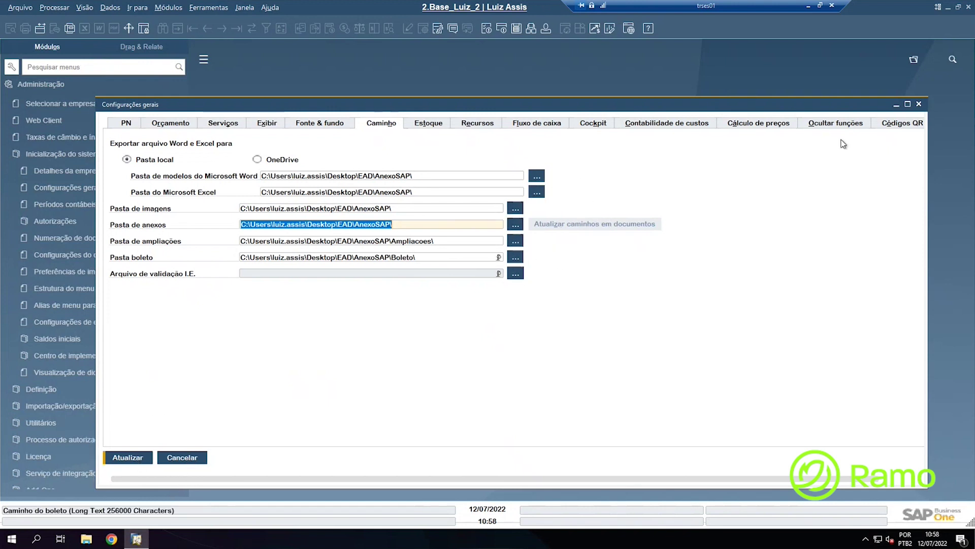
Close the general settings without saving the modifications and reopen them at the Caminho settings
{"action": "left_click", "coordinate": [919, 104]}
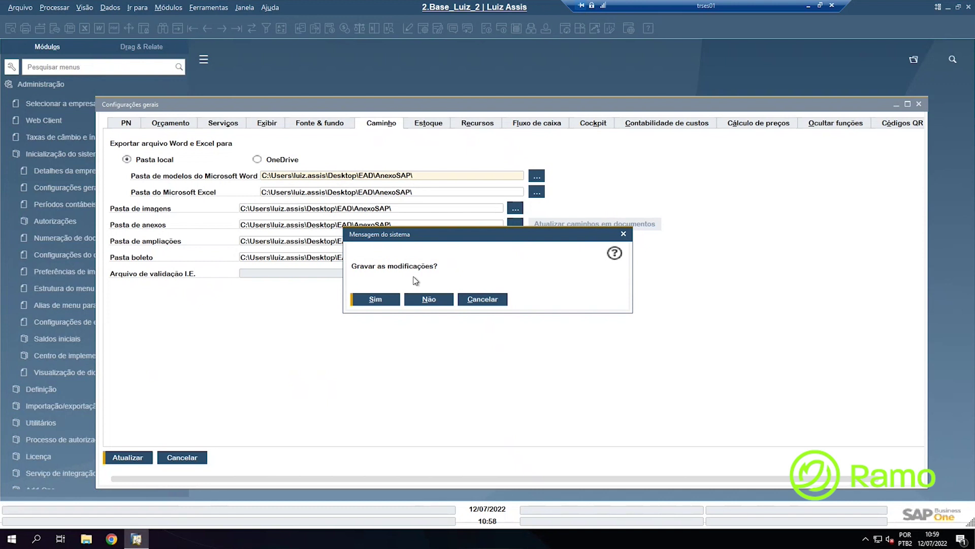
{"action": "left_click", "coordinate": [392, 270]}
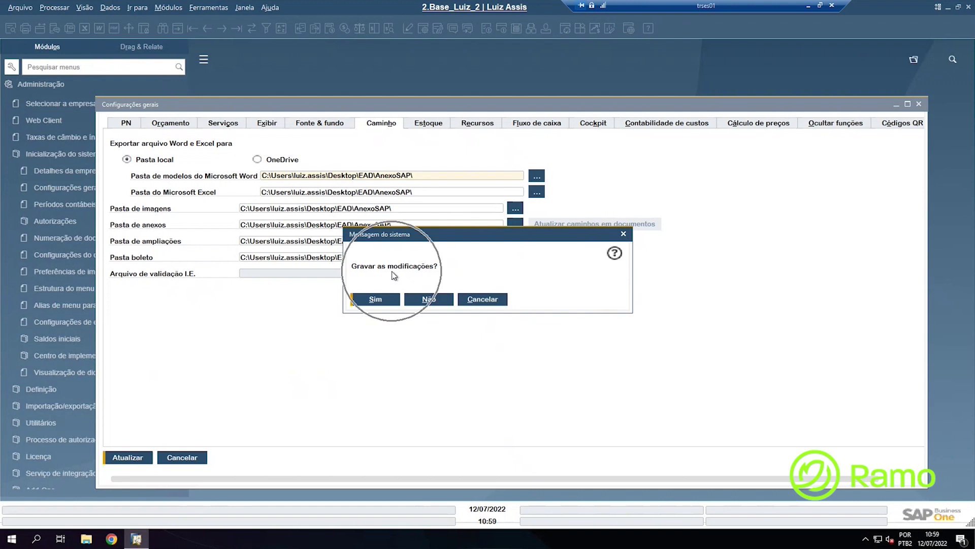
{"action": "left_click", "coordinate": [421, 299]}
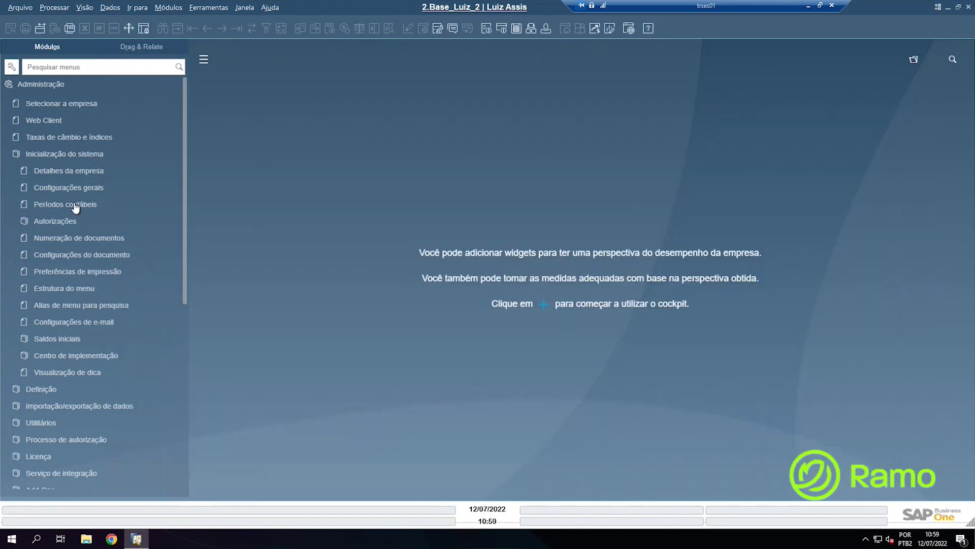
{"action": "left_click", "coordinate": [34, 189]}
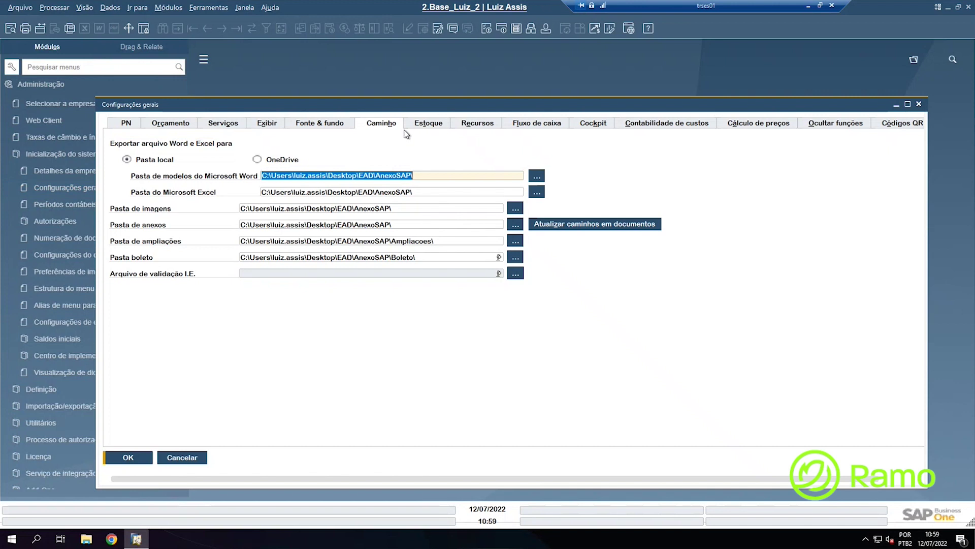
{"action": "left_click", "coordinate": [380, 124]}
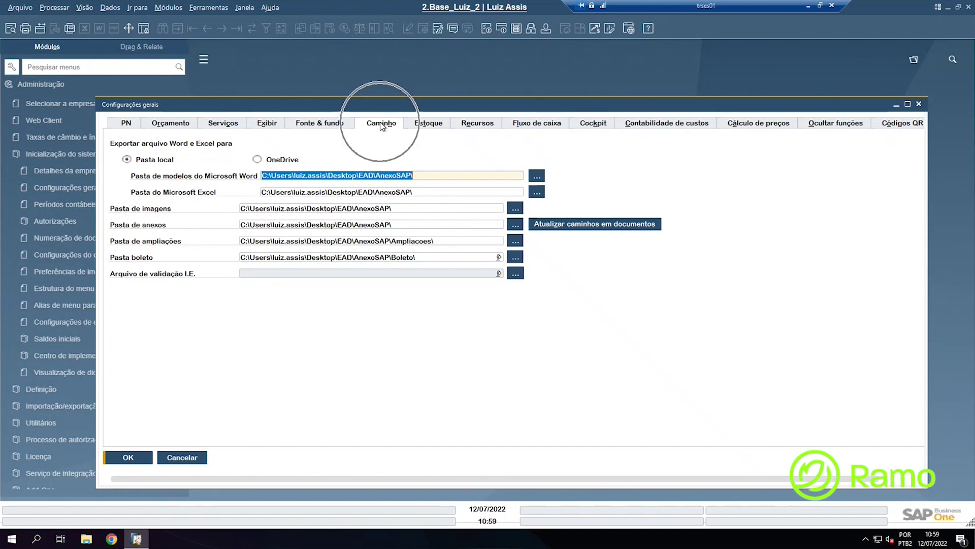
Examine the attachment path update options and the attachments folder selection, leaving the folder choice cancelled
{"action": "left_click", "coordinate": [585, 232]}
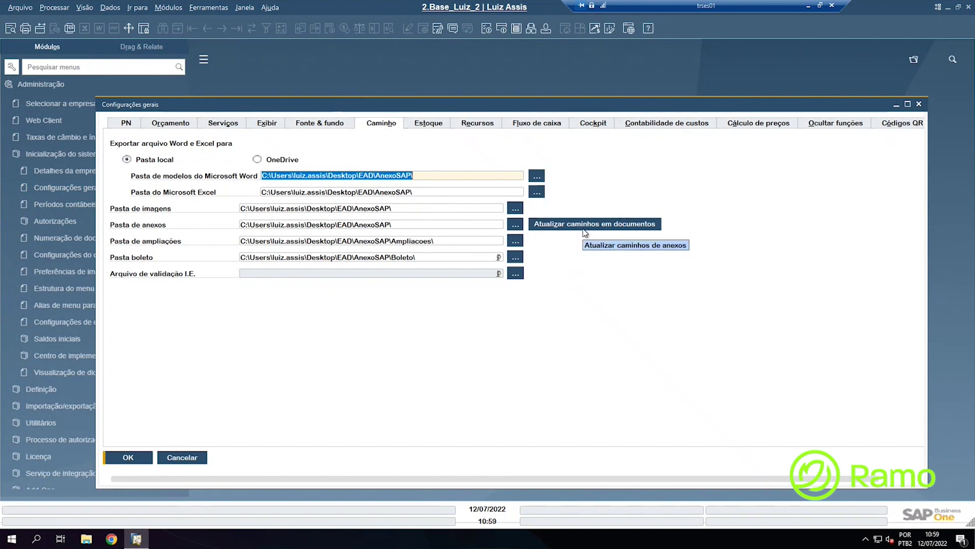
{"action": "left_click", "coordinate": [585, 233]}
{"action": "left_click", "coordinate": [515, 224]}
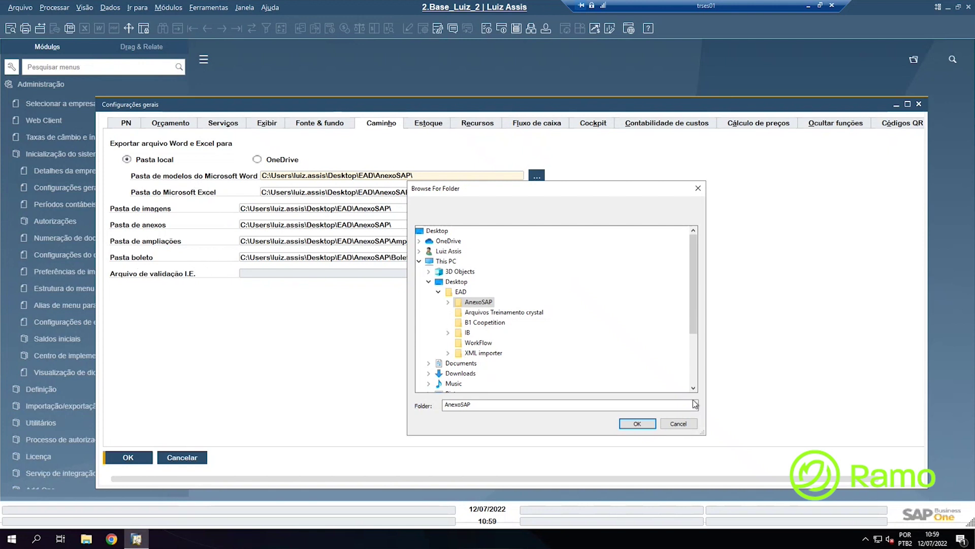
{"action": "left_click", "coordinate": [679, 424]}
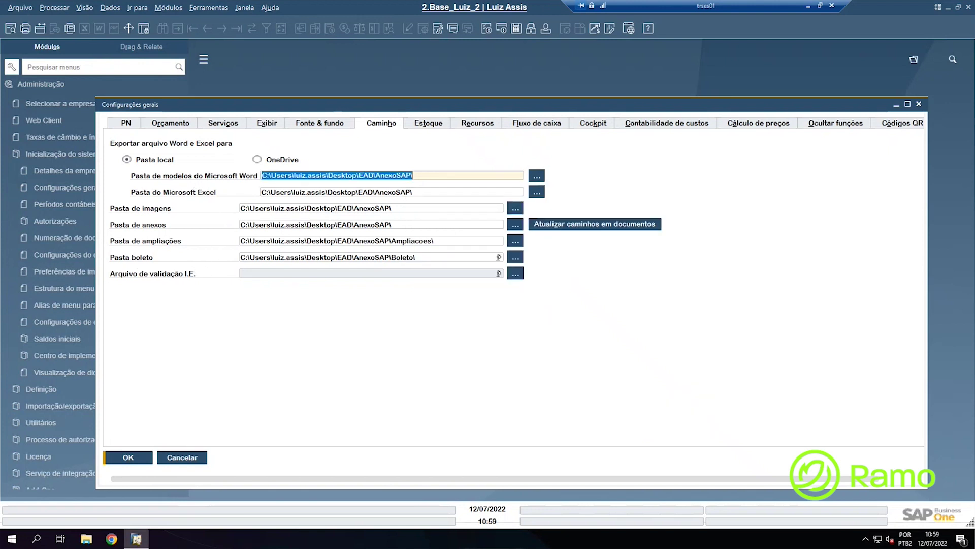
{"action": "left_click", "coordinate": [551, 229]}
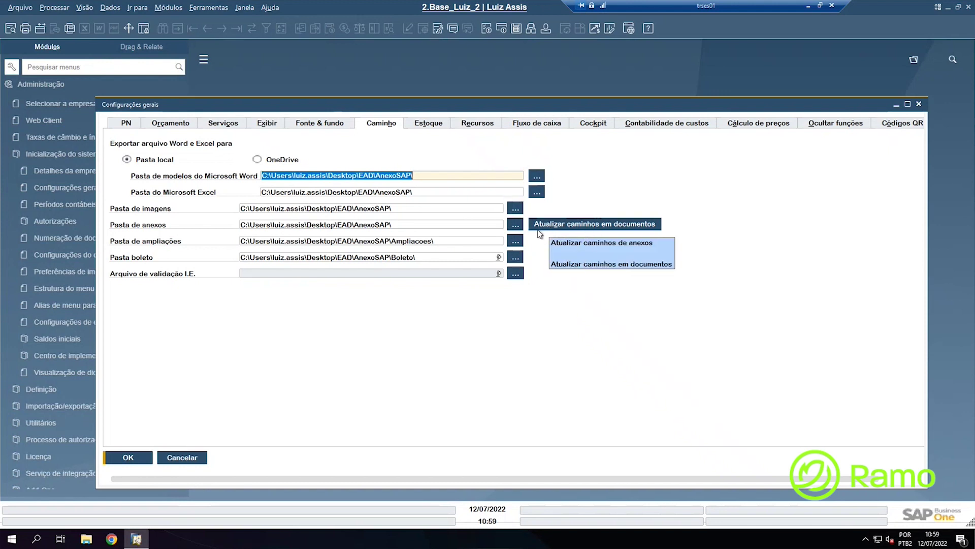
{"action": "left_click", "coordinate": [540, 232]}
Open the sales quotation form (Cotação de vendas) and go to the last recorded quotation
{"action": "left_click_drag", "start_coordinate": [340, 107], "coordinate": [341, 75]}
{"action": "left_click", "coordinate": [161, 9]}
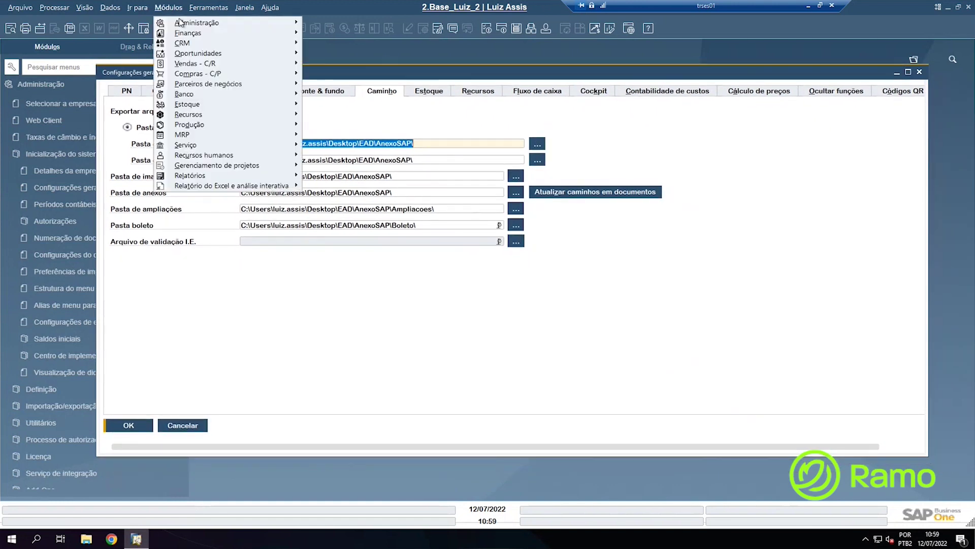
{"action": "mouse_move", "coordinate": [206, 64]}
{"action": "left_click", "coordinate": [350, 74]}
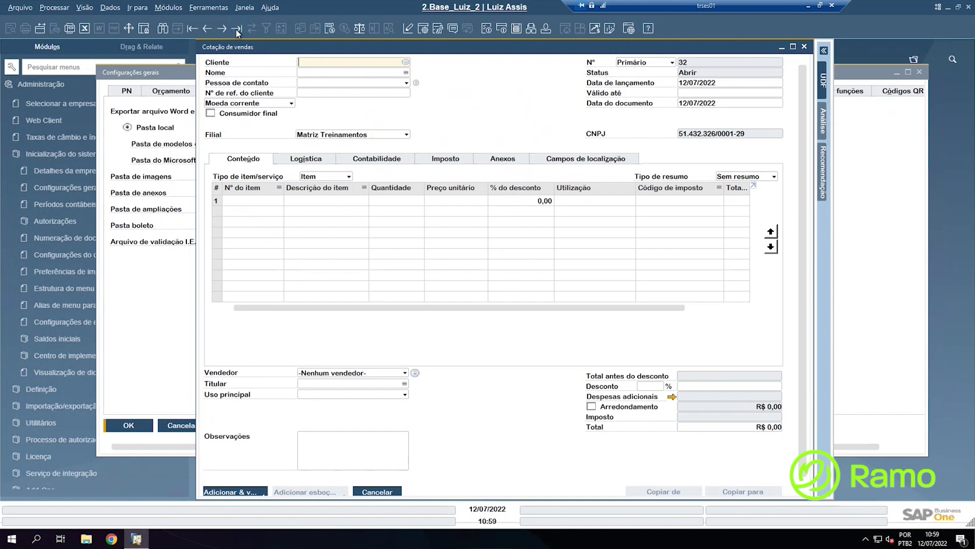
{"action": "left_click", "coordinate": [236, 29]}
{"action": "left_click_drag", "start_coordinate": [310, 52], "coordinate": [213, 161]}
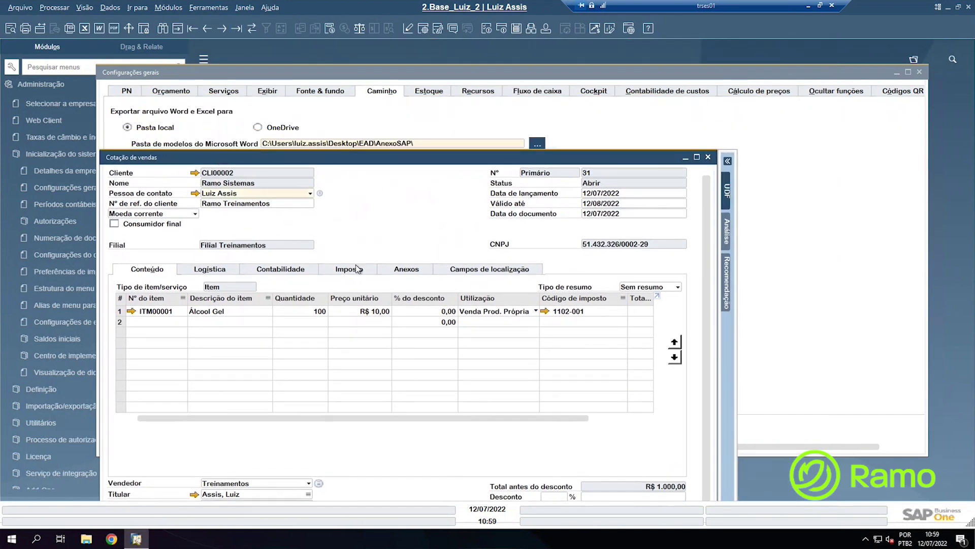
Attach the file "Anexo cotação exemplo 1" from the Desktop to the sales quotation
{"action": "left_click", "coordinate": [393, 273]}
{"action": "left_click", "coordinate": [659, 305]}
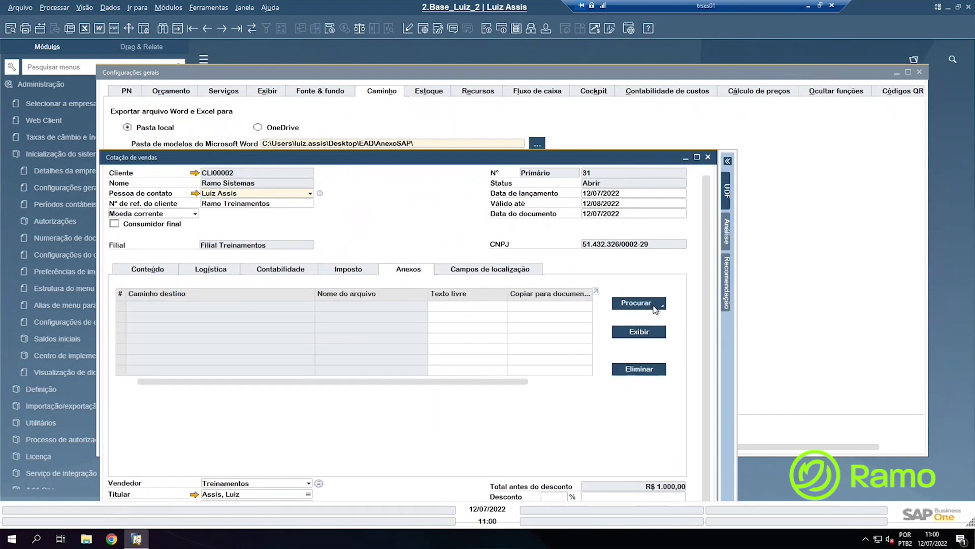
{"action": "left_click", "coordinate": [630, 316]}
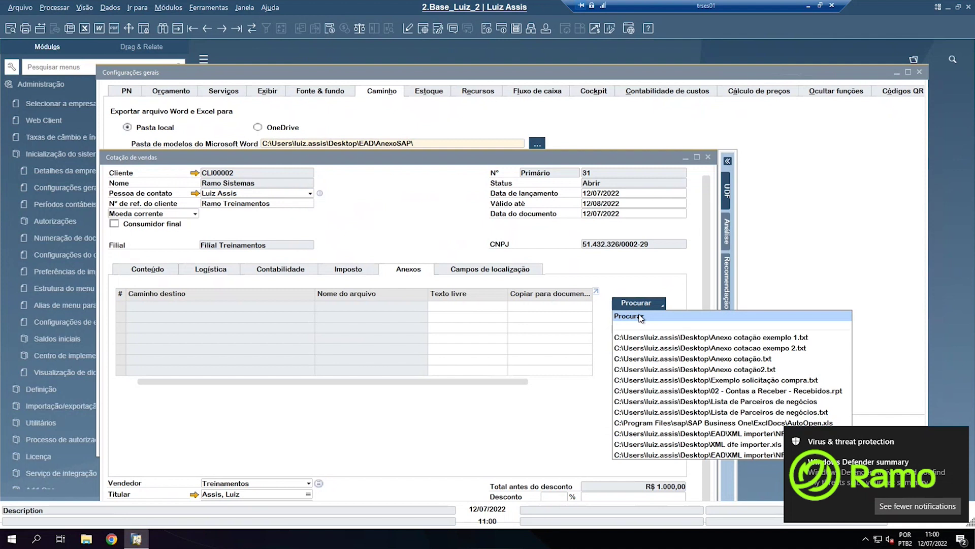
{"action": "left_click", "coordinate": [960, 438]}
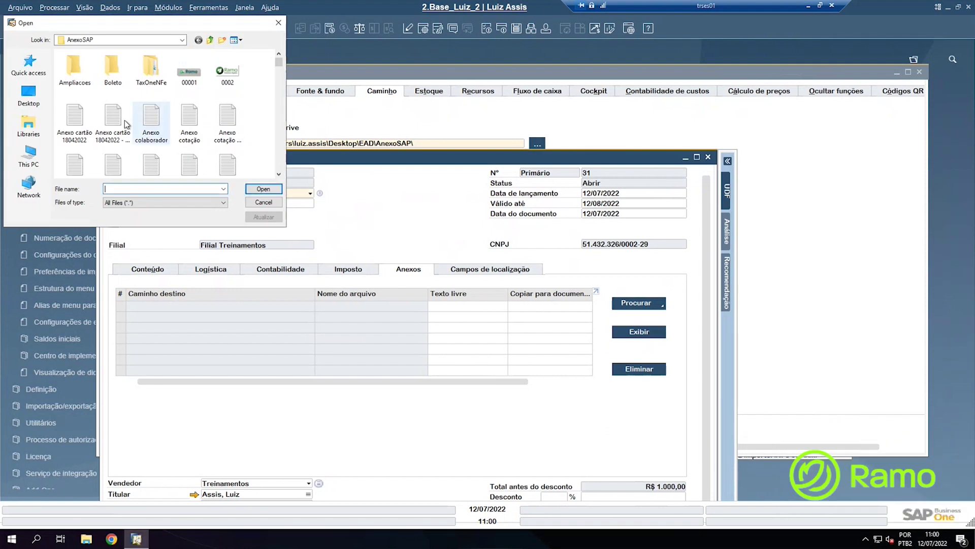
{"action": "left_click", "coordinate": [38, 101]}
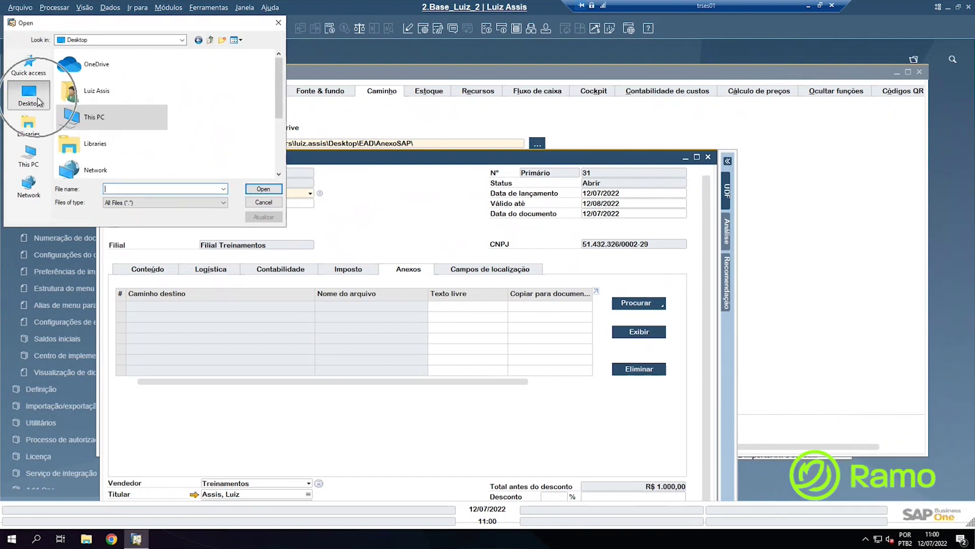
{"action": "left_click_drag", "start_coordinate": [278, 117], "coordinate": [281, 156]}
{"action": "left_click", "coordinate": [138, 135]}
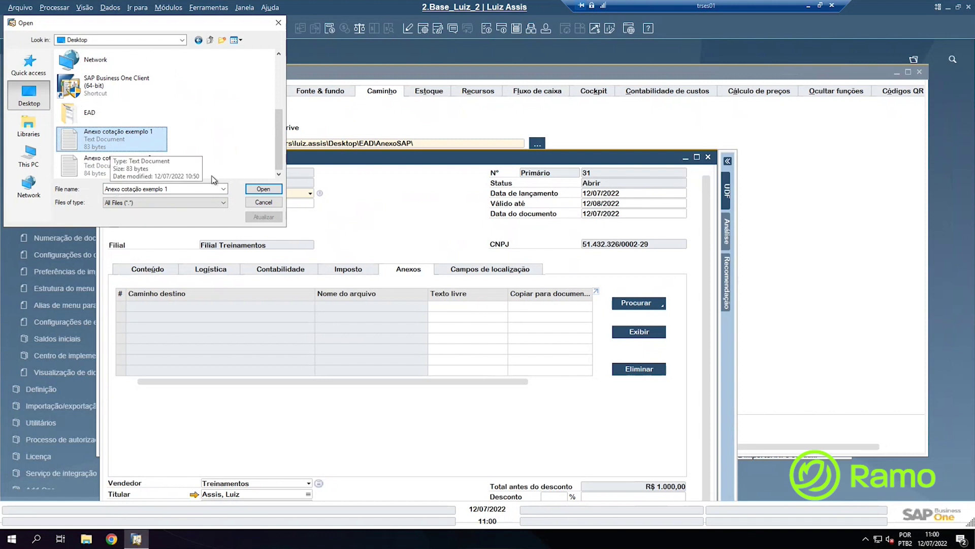
{"action": "left_click", "coordinate": [267, 190]}
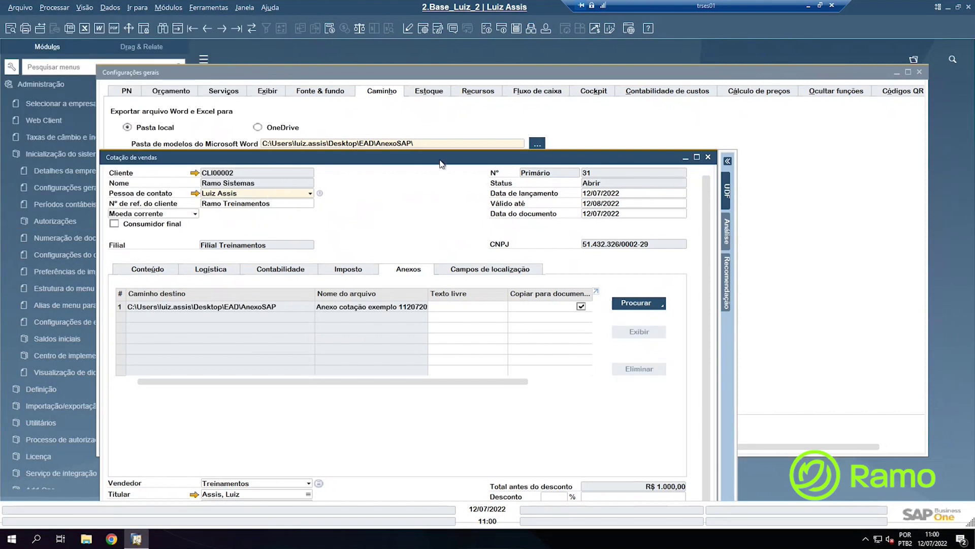
Compare the attachment's destination path with the configured folder, save the updated quotation and close it
{"action": "left_click_drag", "start_coordinate": [448, 166], "coordinate": [463, 176]}
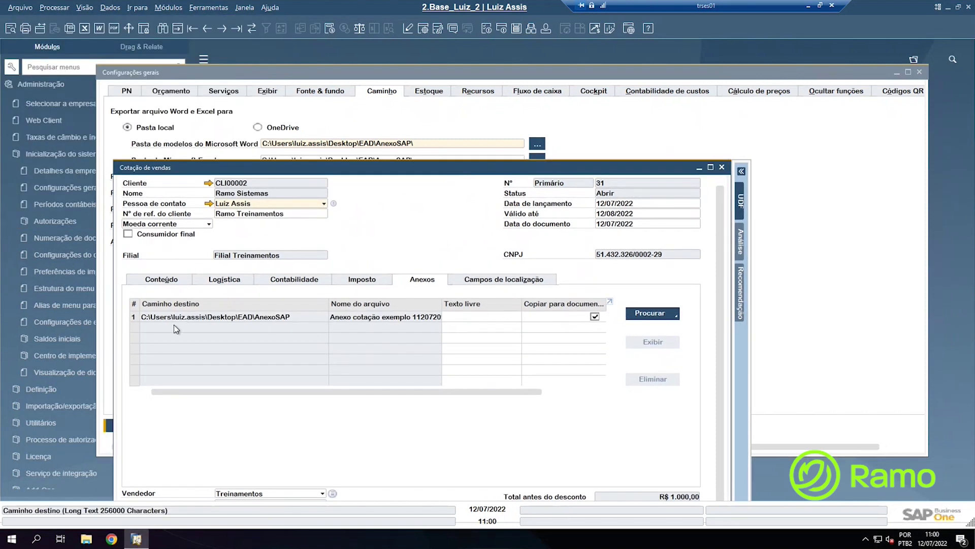
{"action": "left_click_drag", "start_coordinate": [260, 170], "coordinate": [257, 212]}
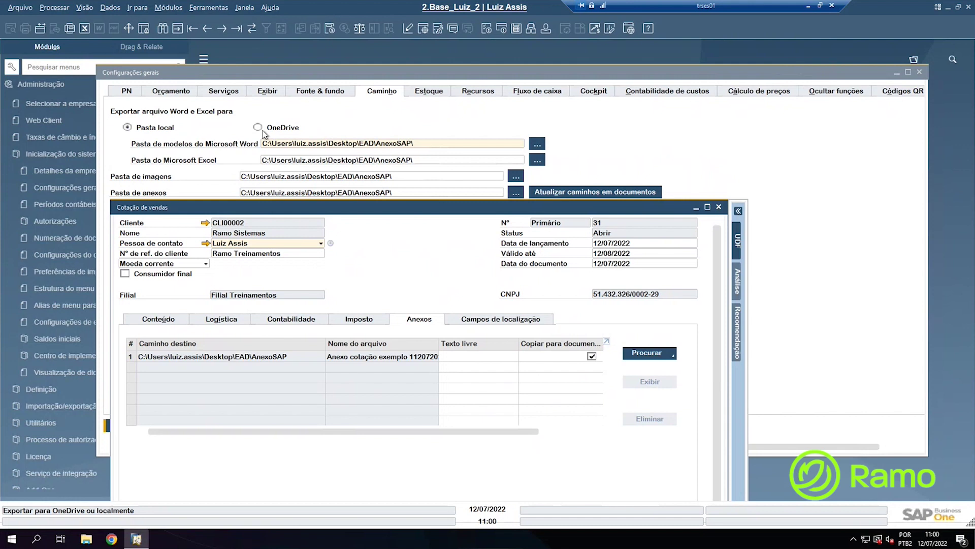
{"action": "left_click_drag", "start_coordinate": [565, 207], "coordinate": [574, 52]}
{"action": "scroll", "coordinate": [242, 369], "scroll_direction": "down", "scroll_amount": 1}
{"action": "left_click", "coordinate": [151, 489]}
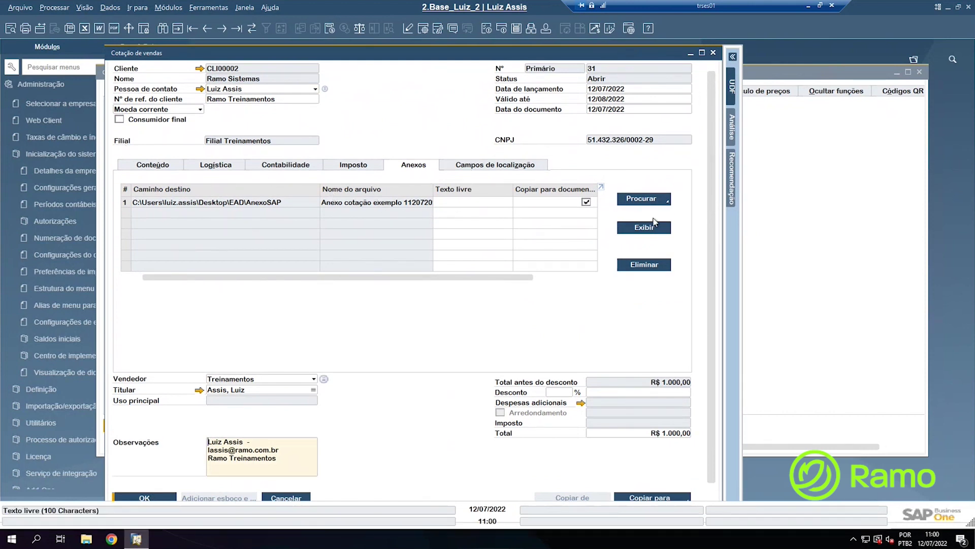
{"action": "left_click", "coordinate": [715, 53]}
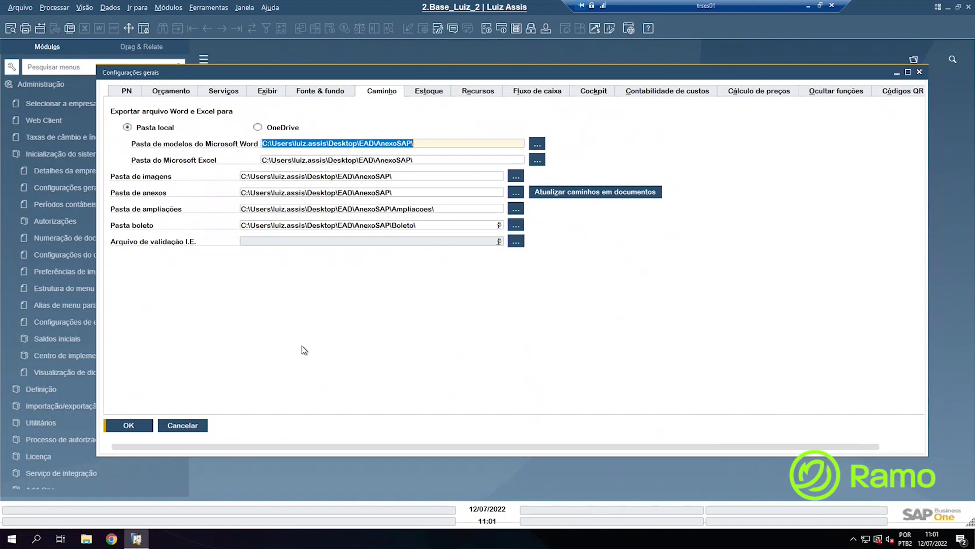
Close the general settings and open the document settings at the Anexos options on the Geral page
{"action": "left_click", "coordinate": [137, 428]}
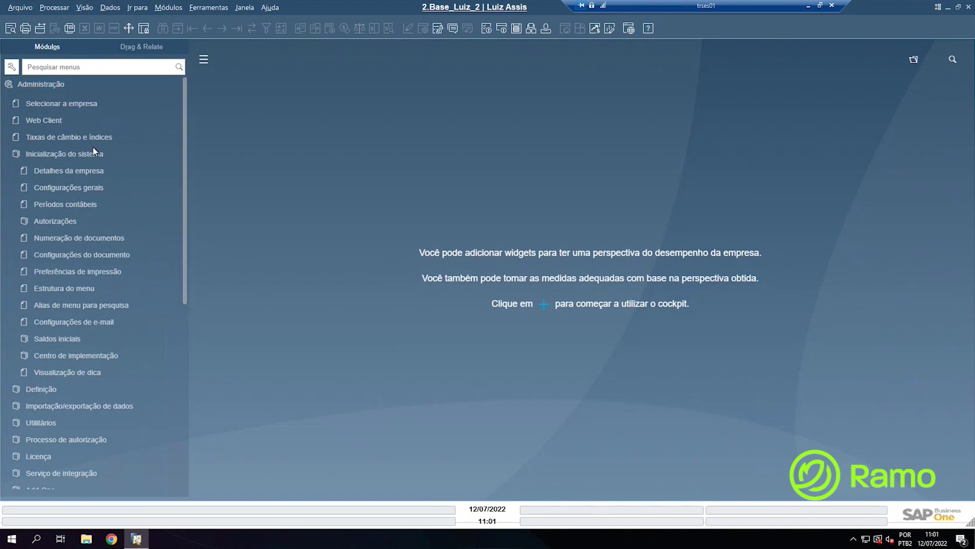
{"action": "left_click", "coordinate": [29, 259]}
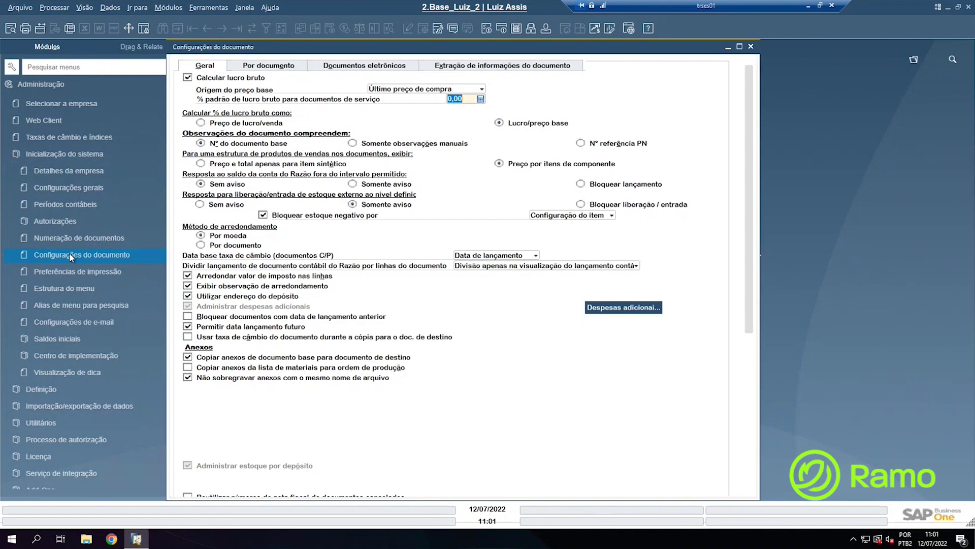
{"action": "left_click", "coordinate": [202, 68]}
{"action": "scroll", "coordinate": [219, 367], "scroll_direction": "down", "scroll_amount": 1}
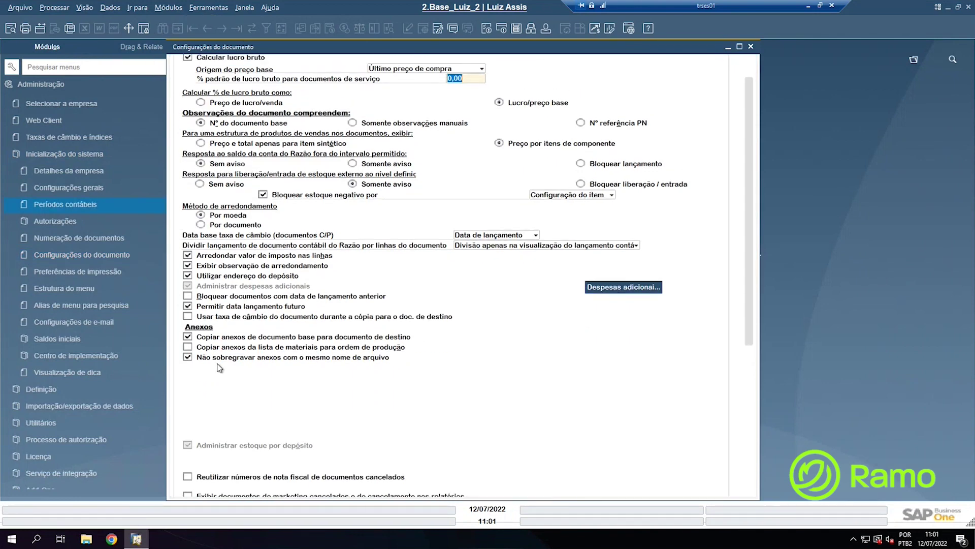
Check the installed SAP Business One version and feature pack in the program's About information, and close it
{"action": "left_click", "coordinate": [270, 8]}
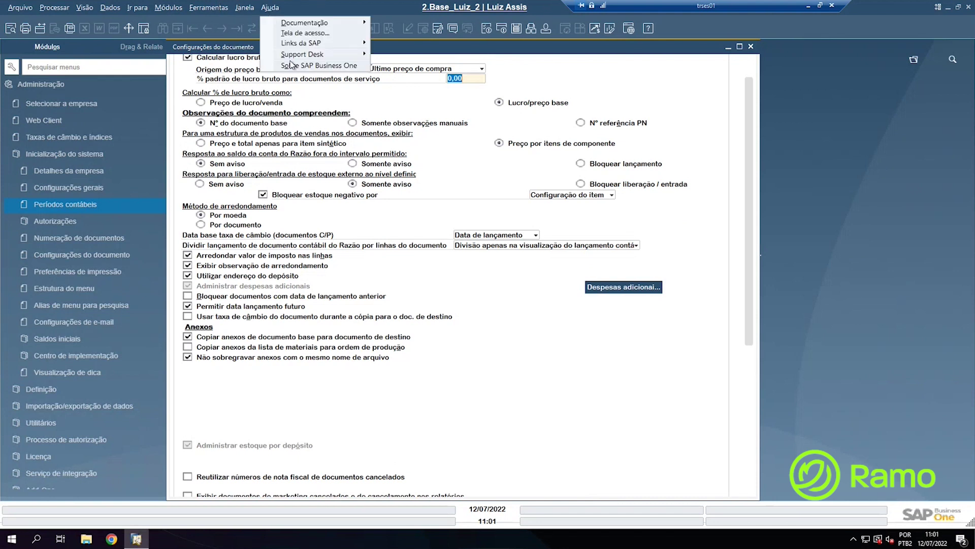
{"action": "left_click", "coordinate": [290, 65]}
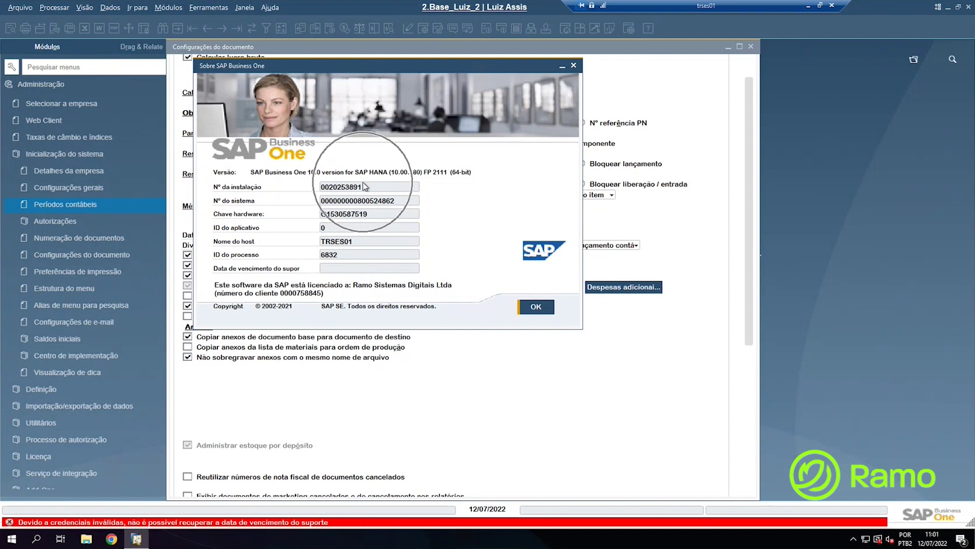
{"action": "left_click", "coordinate": [440, 181]}
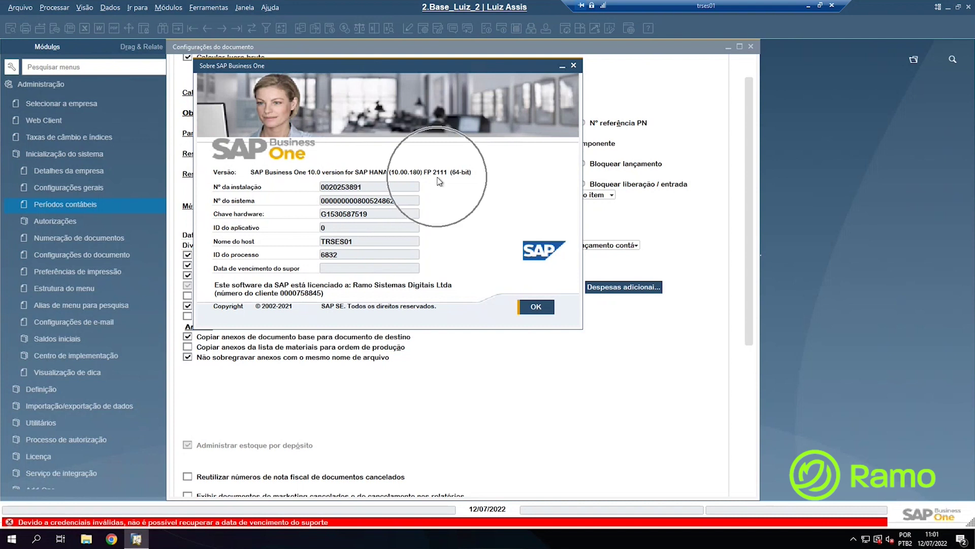
{"action": "left_click", "coordinate": [574, 66]}
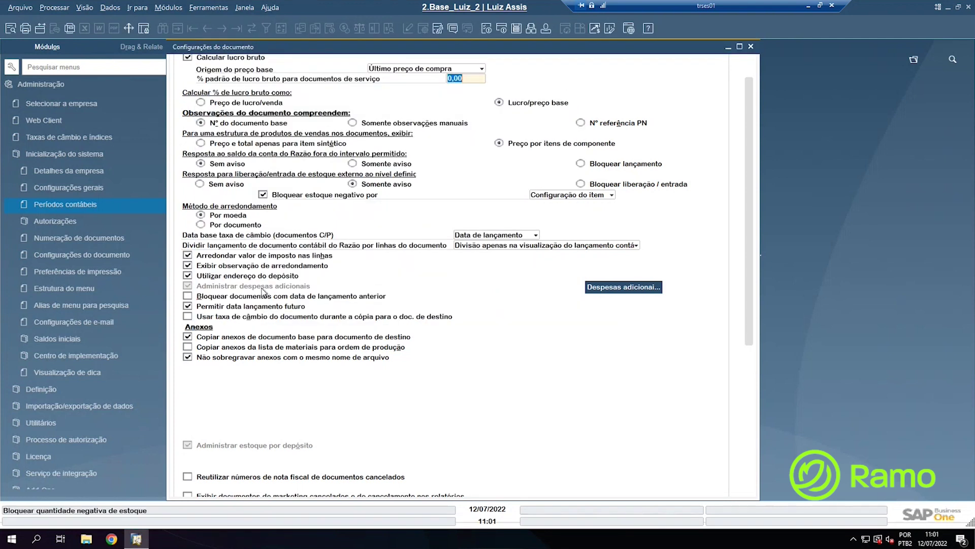
{"action": "left_click", "coordinate": [202, 335]}
{"action": "left_click", "coordinate": [203, 333]}
{"action": "scroll", "coordinate": [204, 335], "scroll_direction": "up", "scroll_amount": 1}
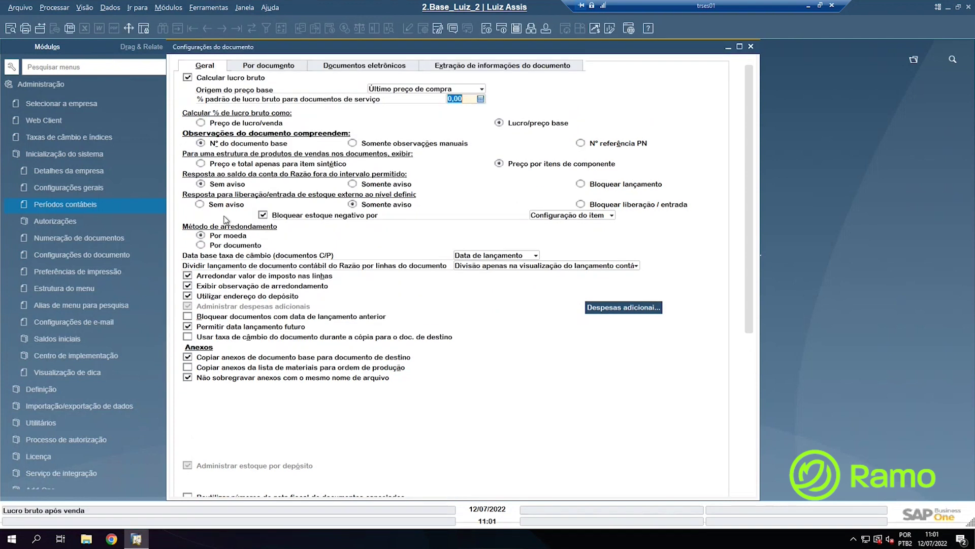
{"action": "left_click", "coordinate": [215, 360]}
Open the sales quotation form (Cotação de vendas), go to the last recorded quotation and show its attachments
{"action": "left_click", "coordinate": [168, 9]}
{"action": "mouse_move", "coordinate": [208, 64]}
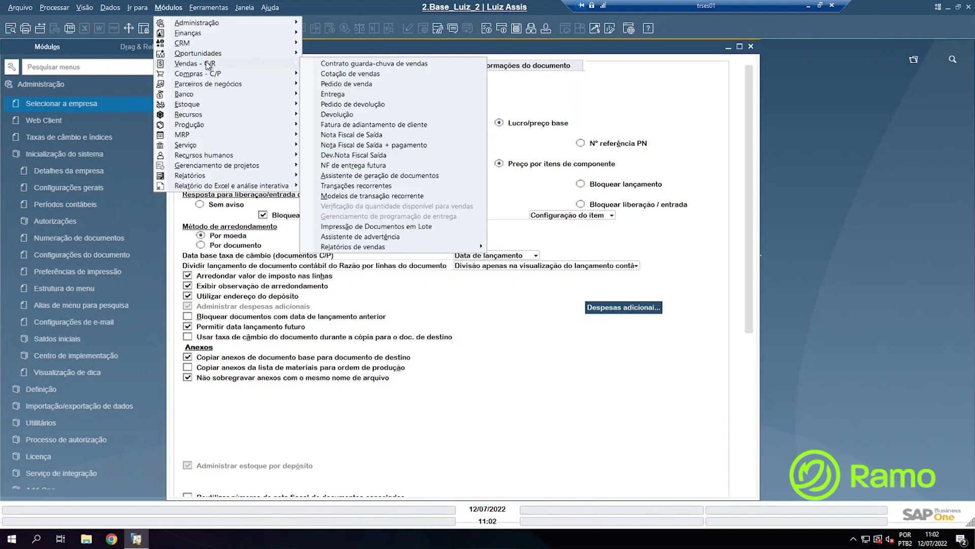
{"action": "left_click", "coordinate": [359, 74]}
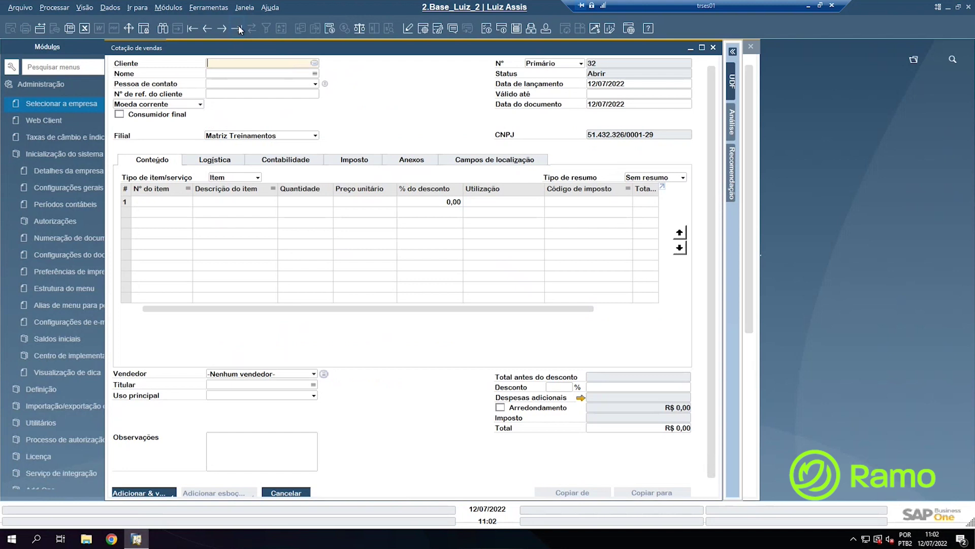
{"action": "left_click", "coordinate": [238, 28]}
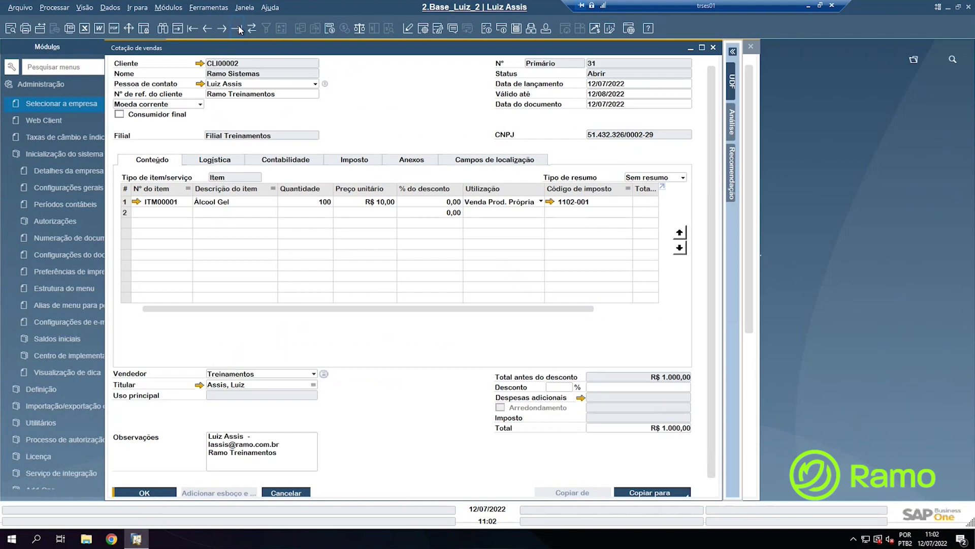
{"action": "left_click", "coordinate": [412, 160]}
View the contents of the quotation's attached file, and delete that attachment from the quotation, saving the update
{"action": "left_click", "coordinate": [241, 204]}
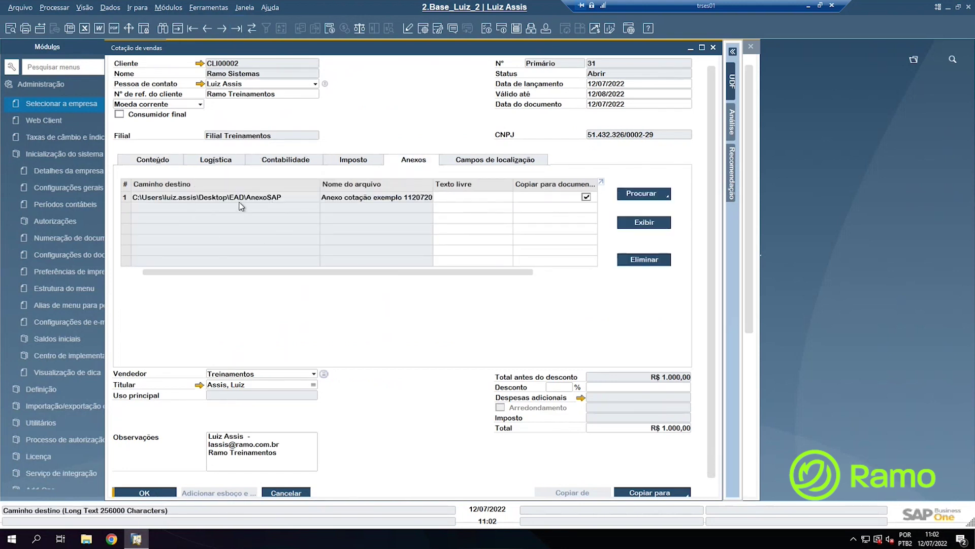
{"action": "double_click", "coordinate": [183, 199]}
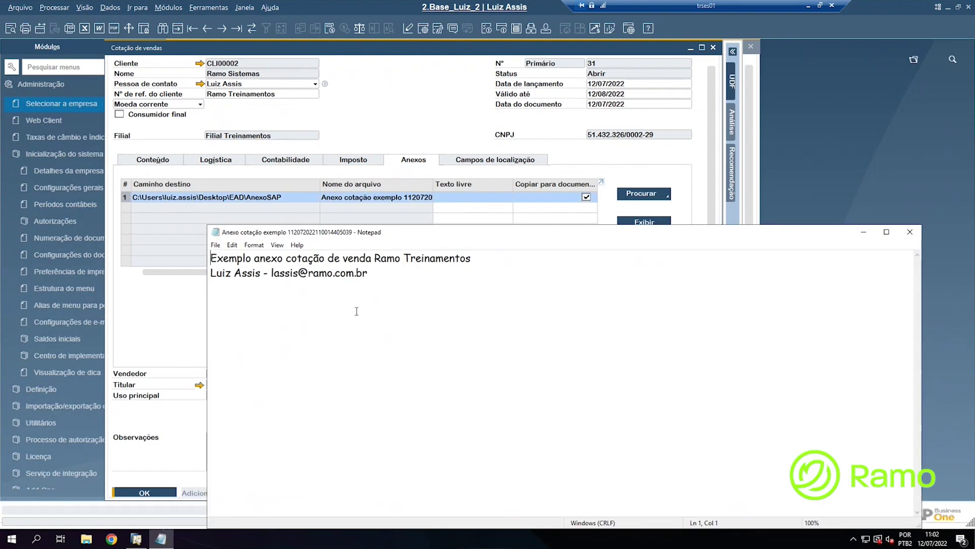
{"action": "left_click", "coordinate": [909, 232]}
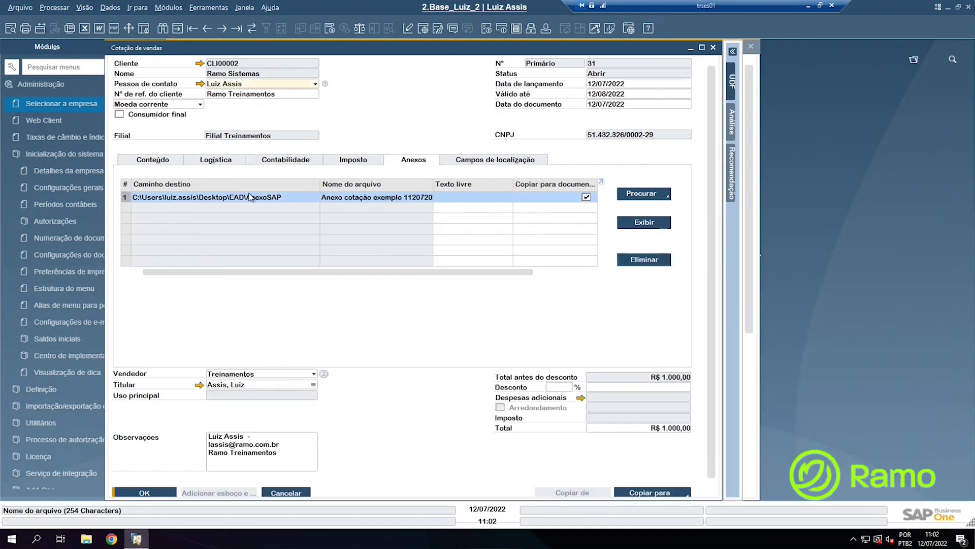
{"action": "left_click", "coordinate": [645, 260]}
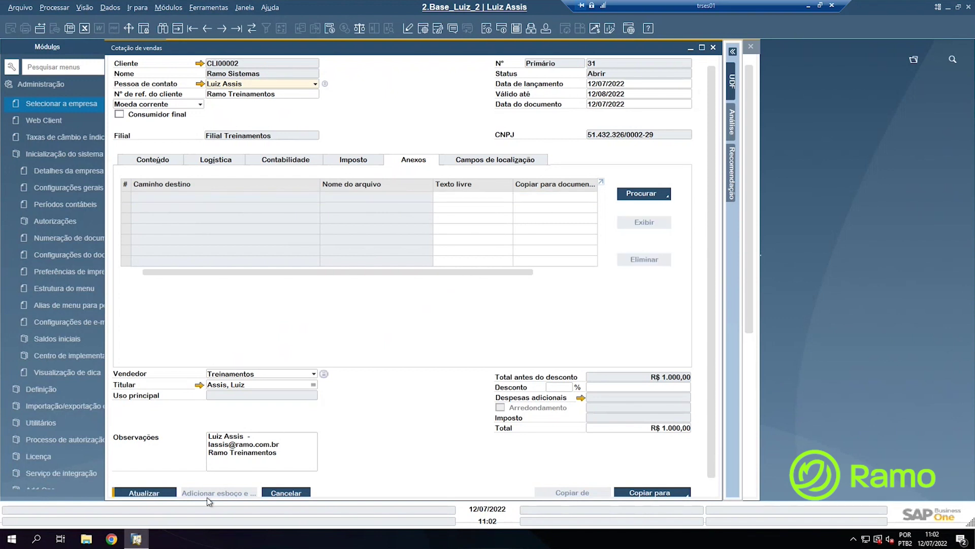
{"action": "left_click", "coordinate": [144, 493]}
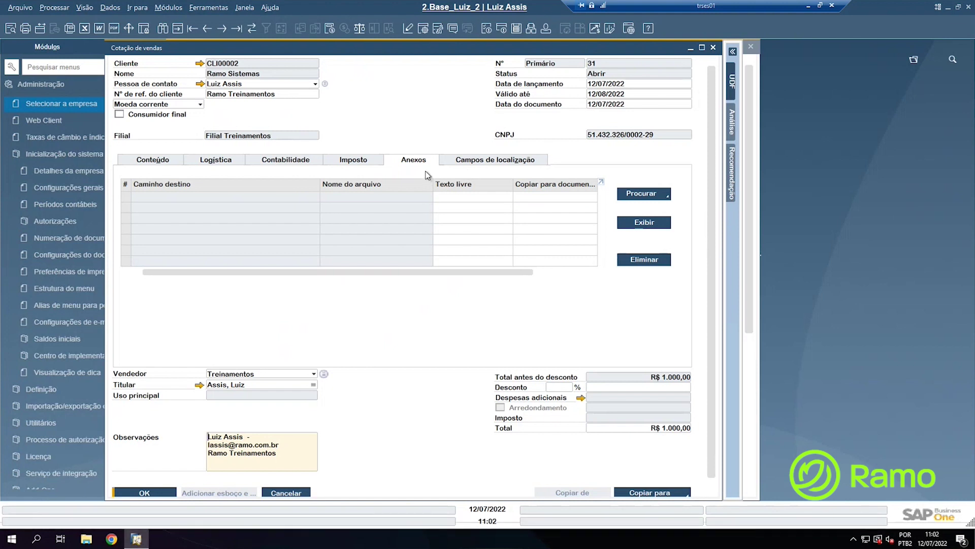
Attach the file "Anexo cotação exemplo 1" from the Desktop to the quotation again and save the update
{"action": "left_click", "coordinate": [640, 197]}
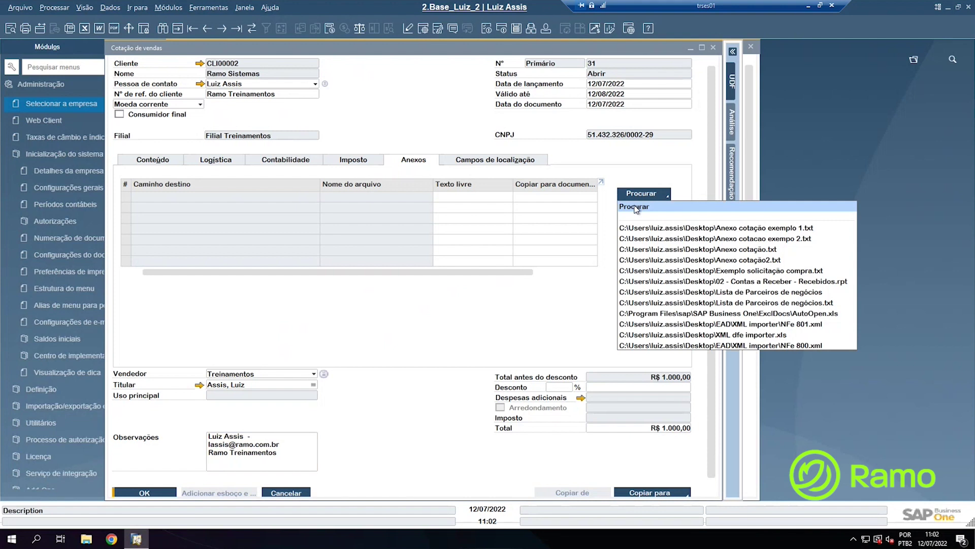
{"action": "left_click", "coordinate": [638, 209]}
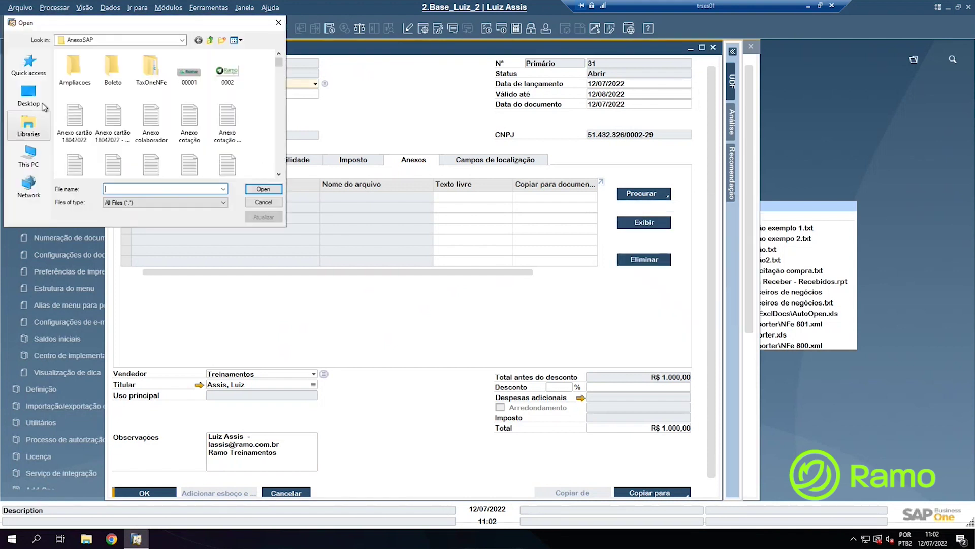
{"action": "left_click", "coordinate": [29, 94]}
{"action": "scroll", "coordinate": [117, 147], "scroll_direction": "down", "scroll_amount": 3}
{"action": "left_click", "coordinate": [118, 150]}
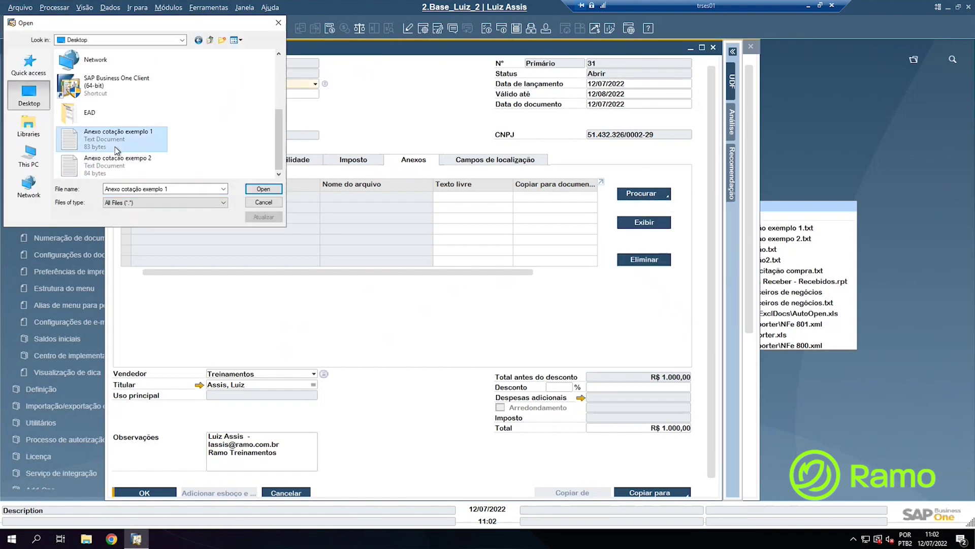
{"action": "left_click", "coordinate": [261, 190]}
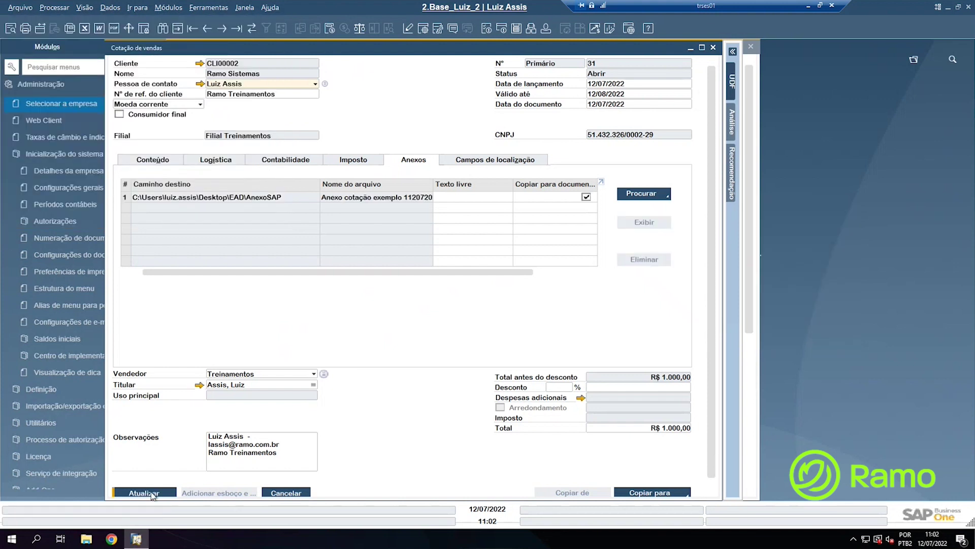
{"action": "left_click", "coordinate": [147, 492]}
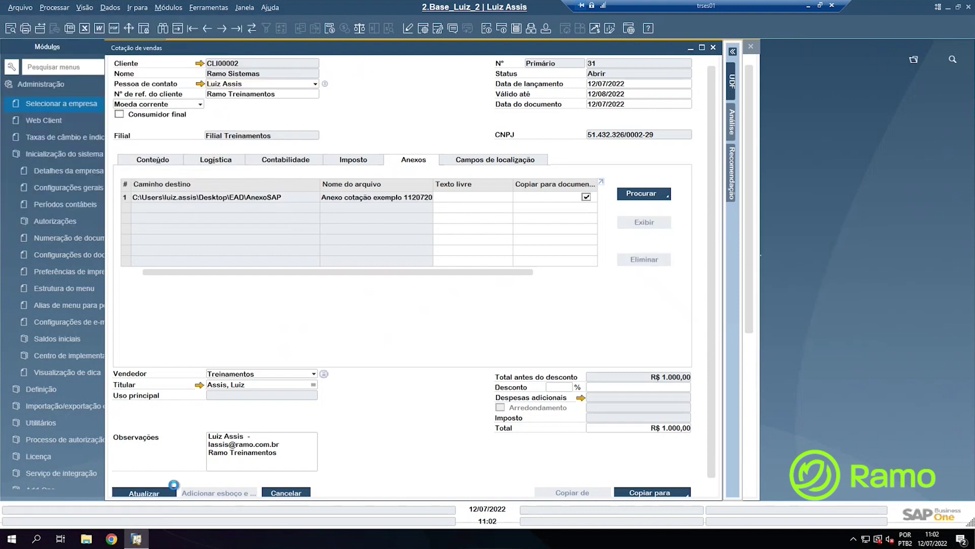
Enter "Inf. complementar" as the attachment's free text (Texto livre) and update the quotation
{"action": "left_click", "coordinate": [464, 196]}
{"action": "left_click", "coordinate": [464, 196]}
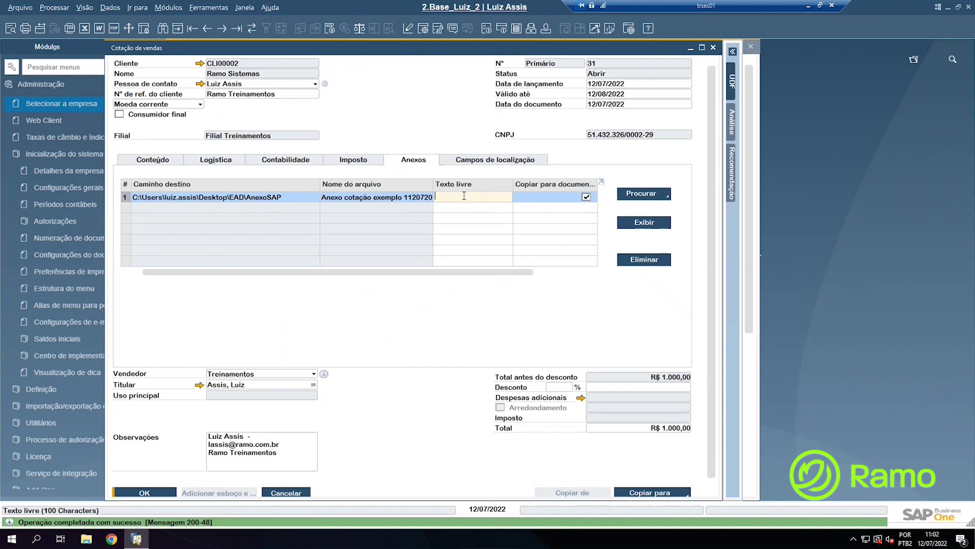
{"action": "type", "text": "Inf. complementar"}
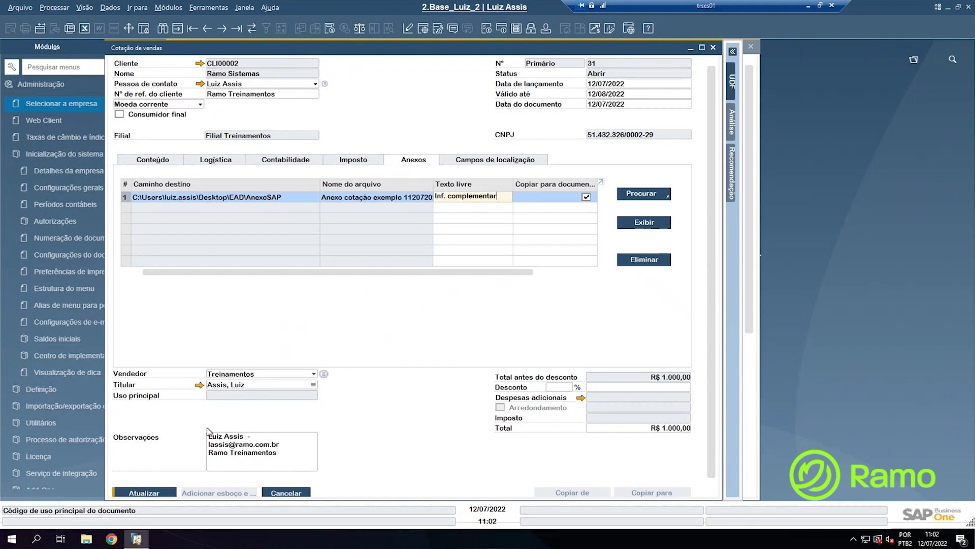
{"action": "left_click", "coordinate": [145, 492]}
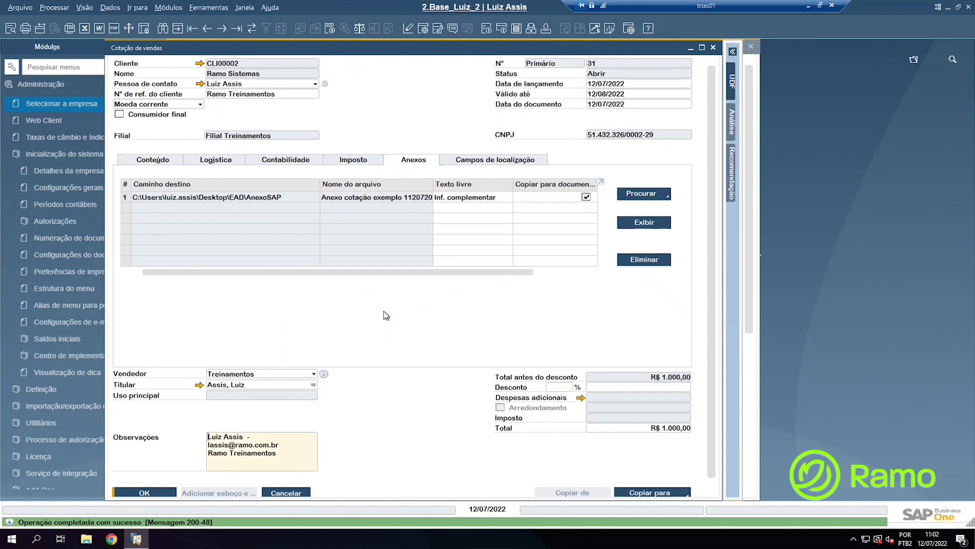
Make the attachment date column (Data do anexo) visible in the quotation's attachments table through the form settings
{"action": "left_click", "coordinate": [424, 29]}
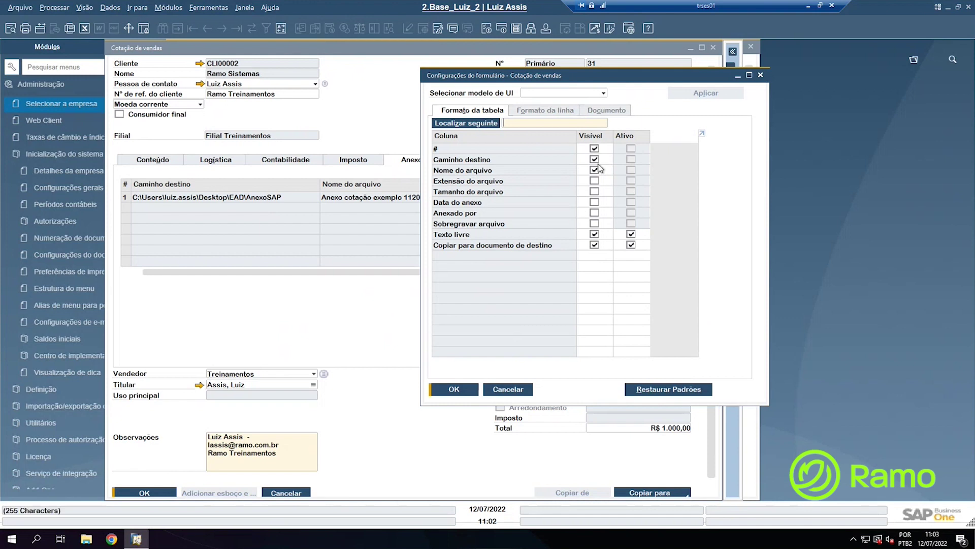
{"action": "left_click", "coordinate": [594, 202]}
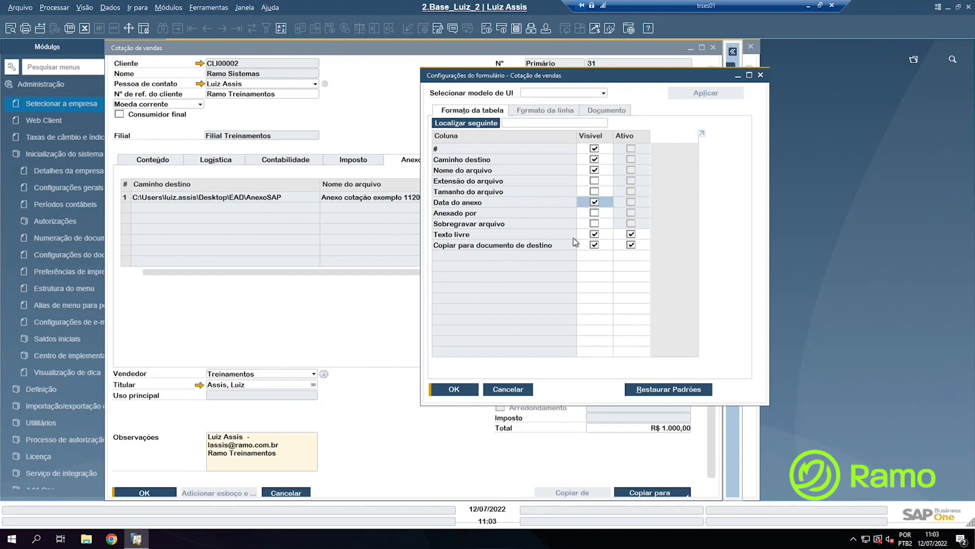
{"action": "left_click", "coordinate": [456, 390]}
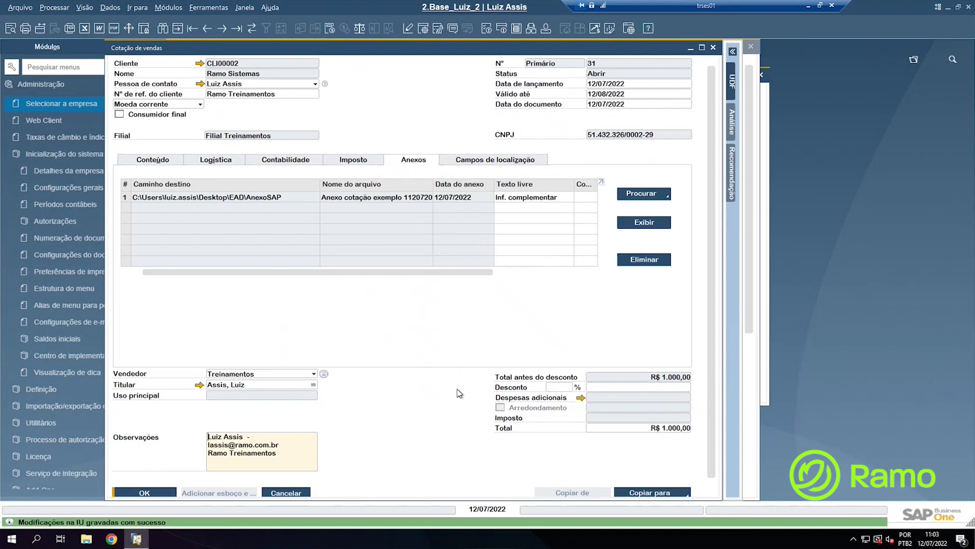
{"action": "mouse_move", "coordinate": [452, 275]}
{"action": "left_mouse_down"}
{"action": "mouse_move", "coordinate": [584, 274]}
{"action": "mouse_move", "coordinate": [464, 269]}
{"action": "left_mouse_up"}
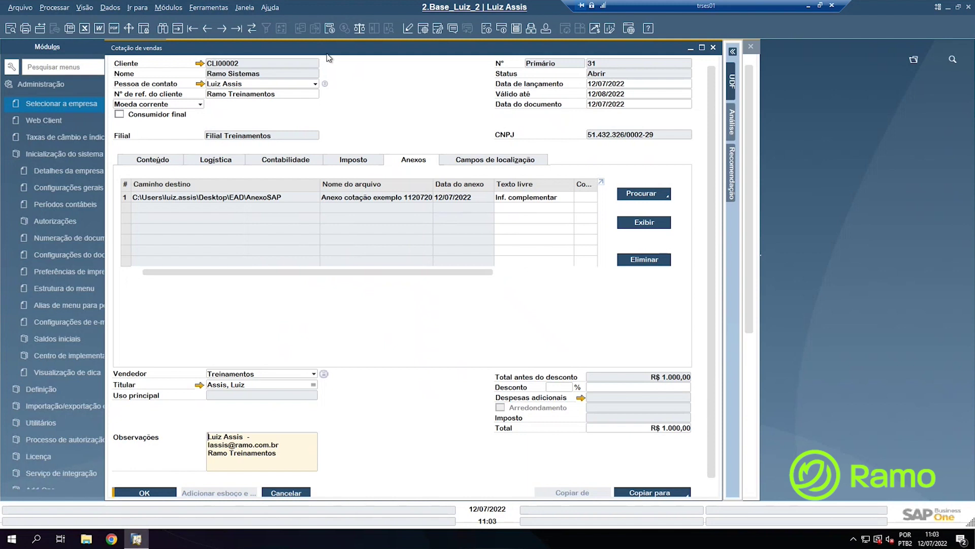
Review the document settings option "Copiar anexos de documento base para documento de destino" and return to the sales quotation
{"action": "left_click_drag", "start_coordinate": [326, 53], "coordinate": [576, 60]}
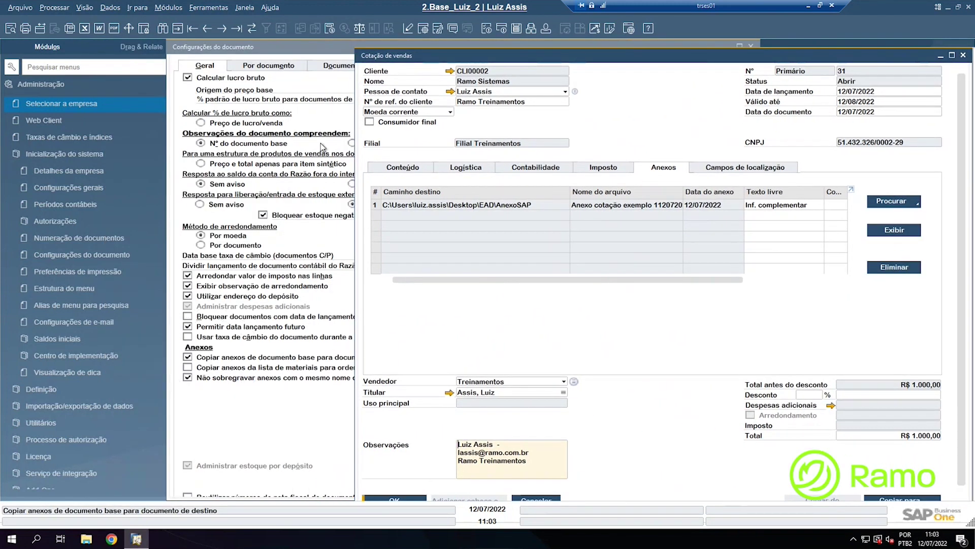
{"action": "left_click", "coordinate": [315, 54]}
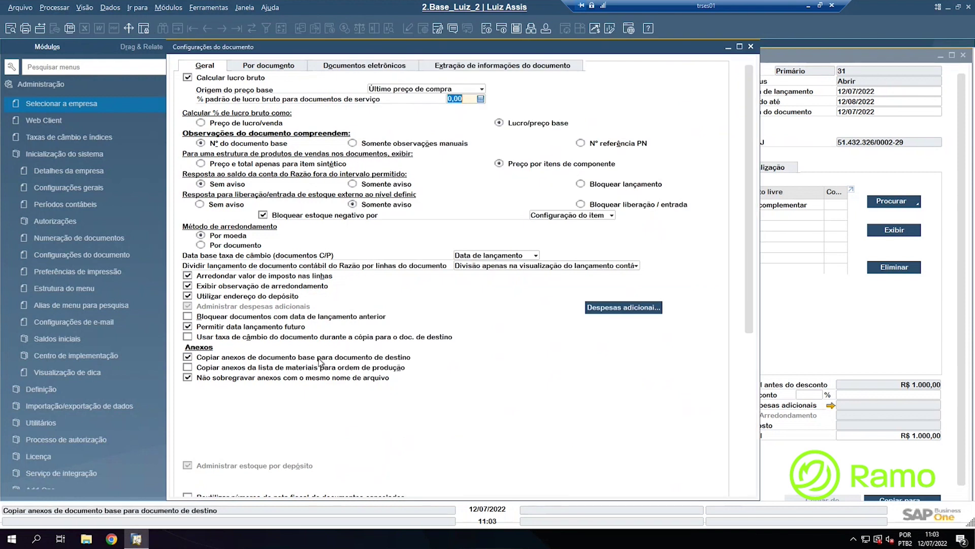
{"action": "key", "text": "ctrl+Tab"}
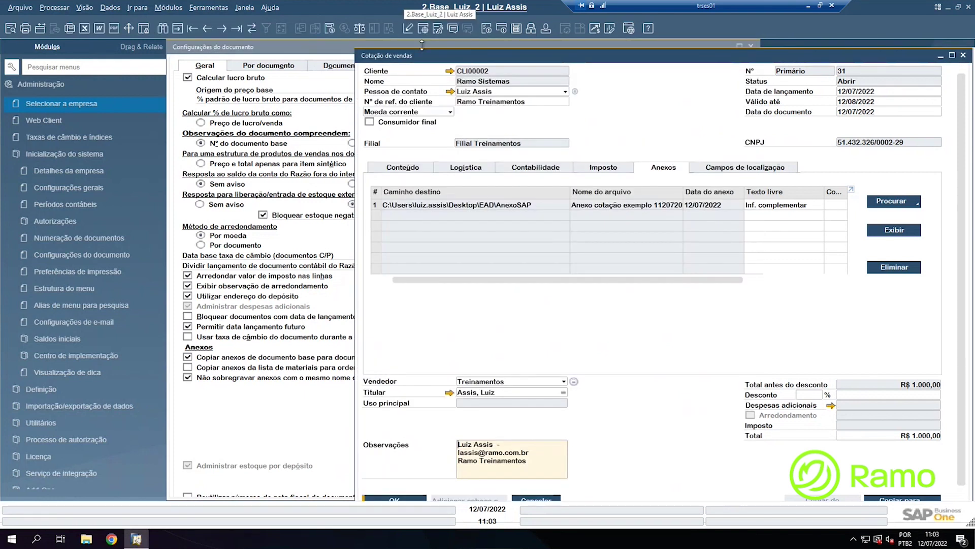
{"action": "left_click_drag", "start_coordinate": [415, 52], "coordinate": [172, 47]}
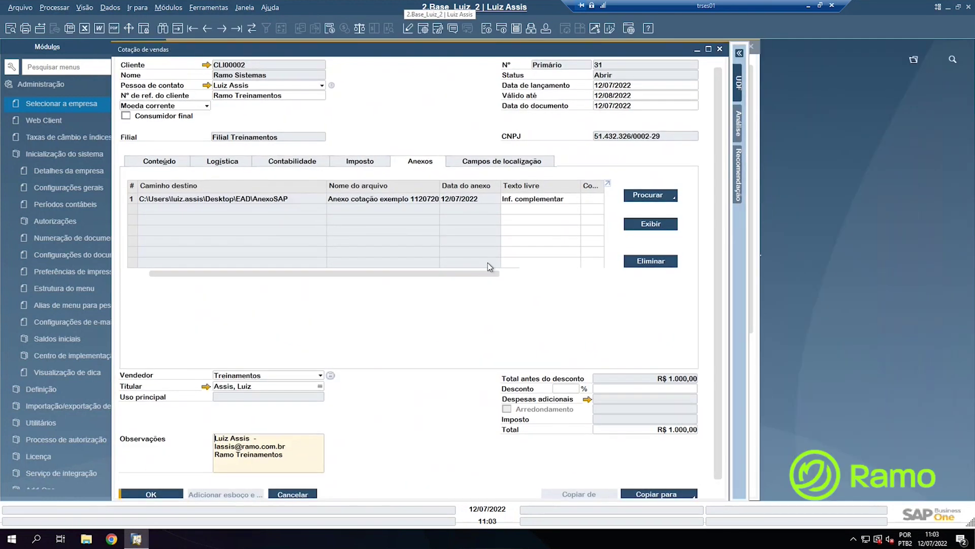
Copy the quotation to a sales order (Pedido de venda), inspect the order's attachments and close it without adding it
{"action": "left_click", "coordinate": [655, 491]}
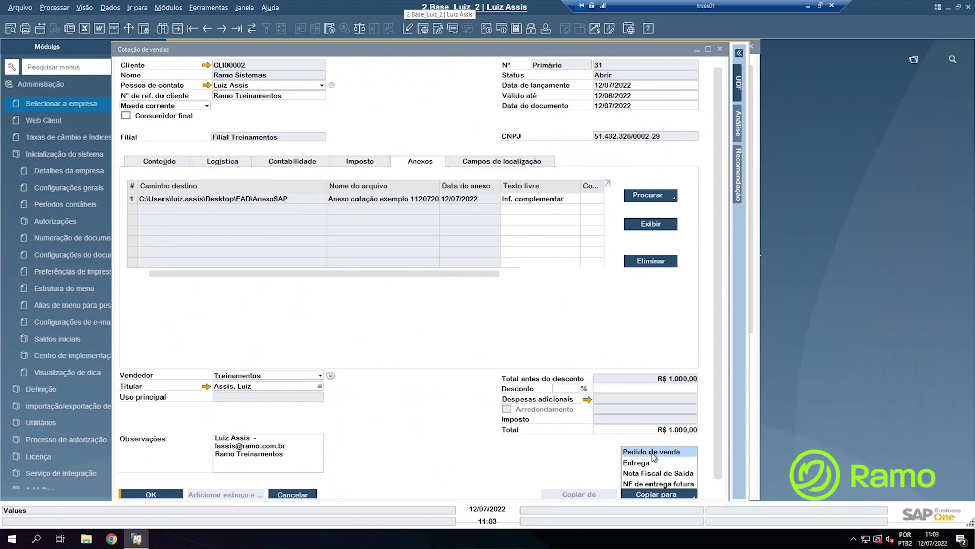
{"action": "left_click", "coordinate": [624, 448]}
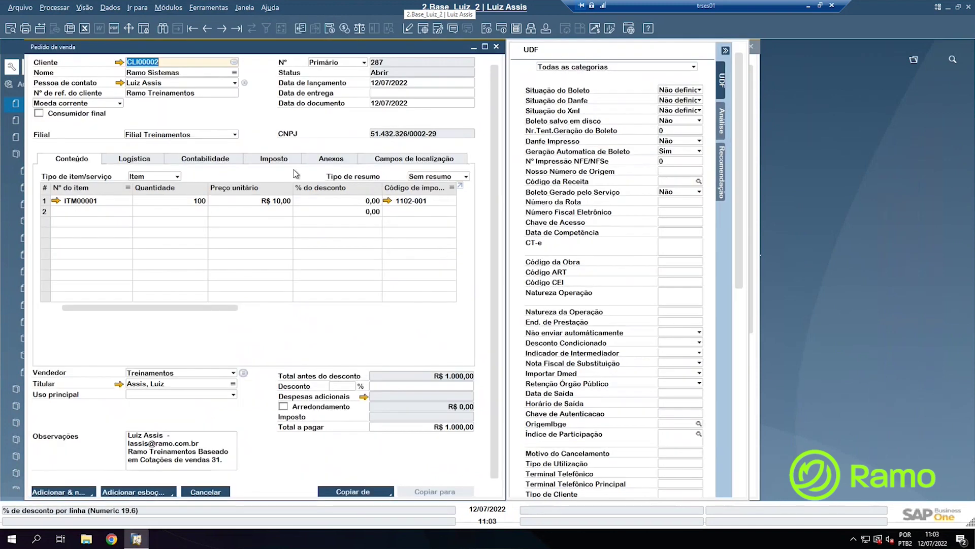
{"action": "left_click", "coordinate": [322, 159]}
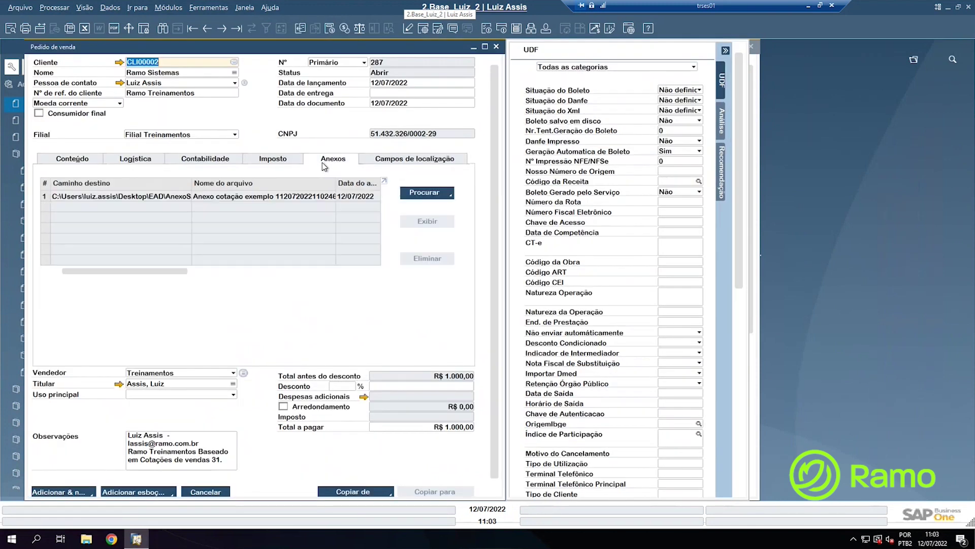
{"action": "left_click", "coordinate": [150, 200]}
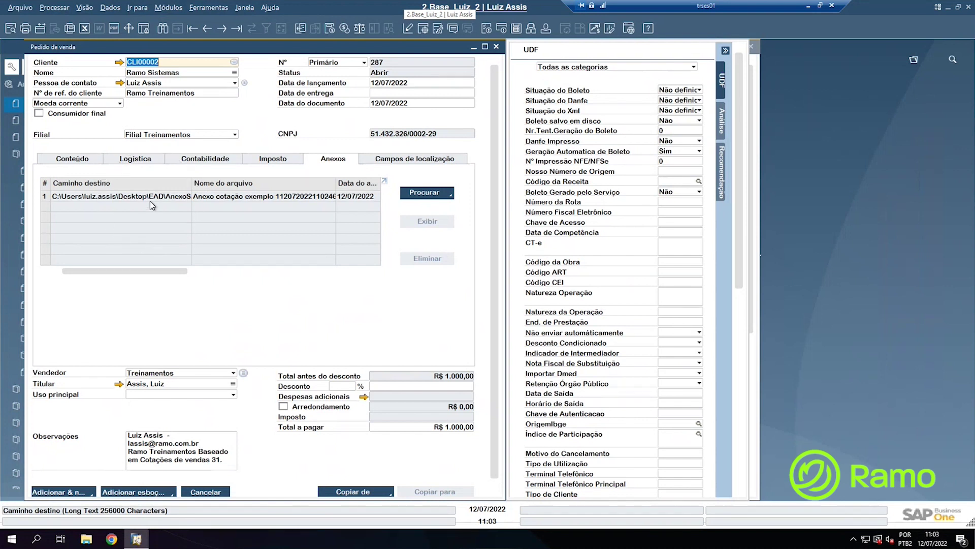
{"action": "left_click", "coordinate": [496, 48]}
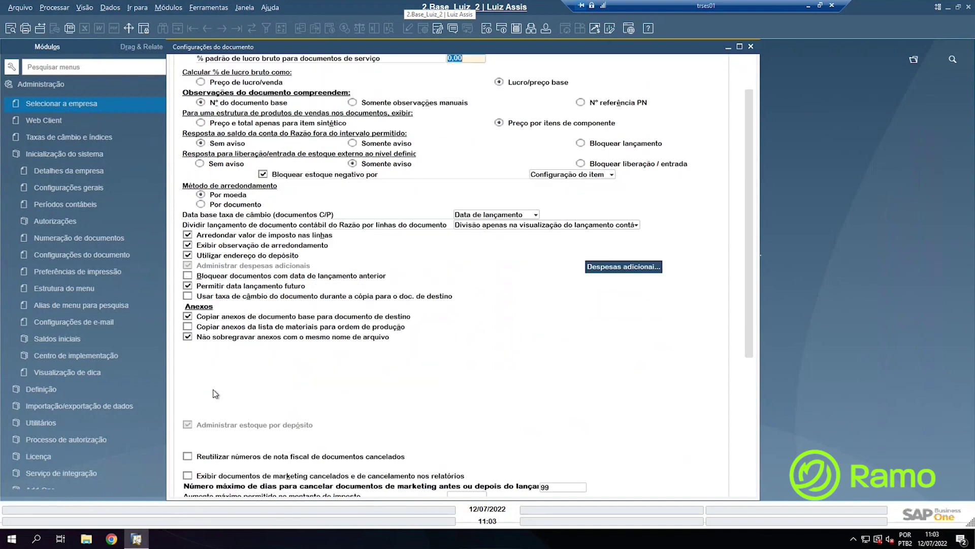
Clear the document settings option "Não sobregravar anexos com o mesmo nome de arquivo"
{"action": "scroll", "coordinate": [219, 388], "scroll_direction": "down", "scroll_amount": 2}
{"action": "left_click", "coordinate": [193, 300]}
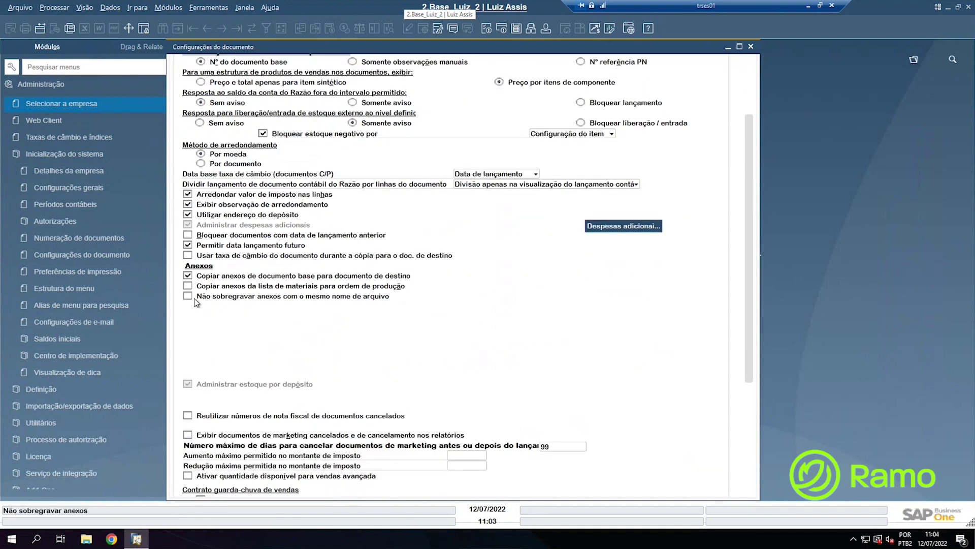
Save the changed document settings and close the settings window
{"action": "scroll", "coordinate": [271, 372], "scroll_direction": "down", "scroll_amount": 3}
{"action": "scroll", "coordinate": [244, 431], "scroll_direction": "down", "scroll_amount": 2}
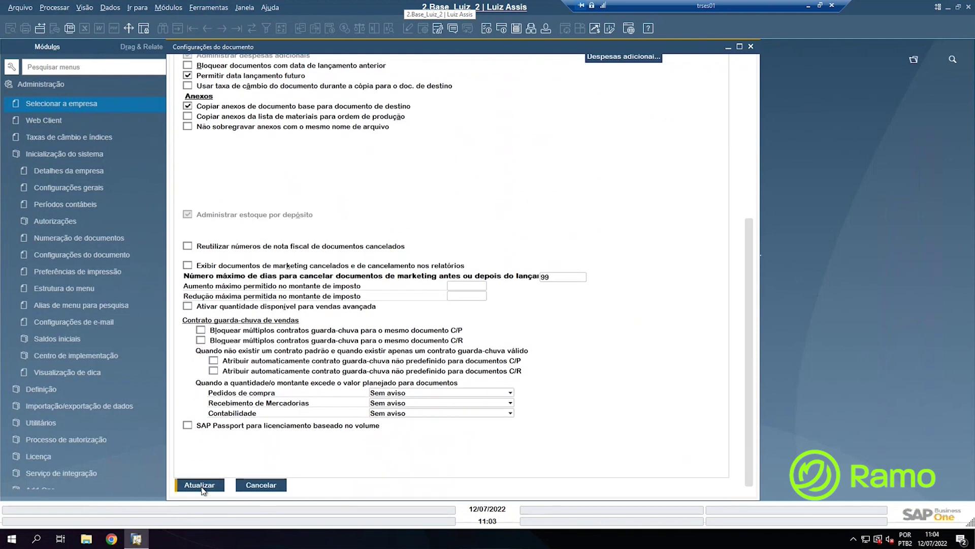
{"action": "left_click", "coordinate": [201, 485]}
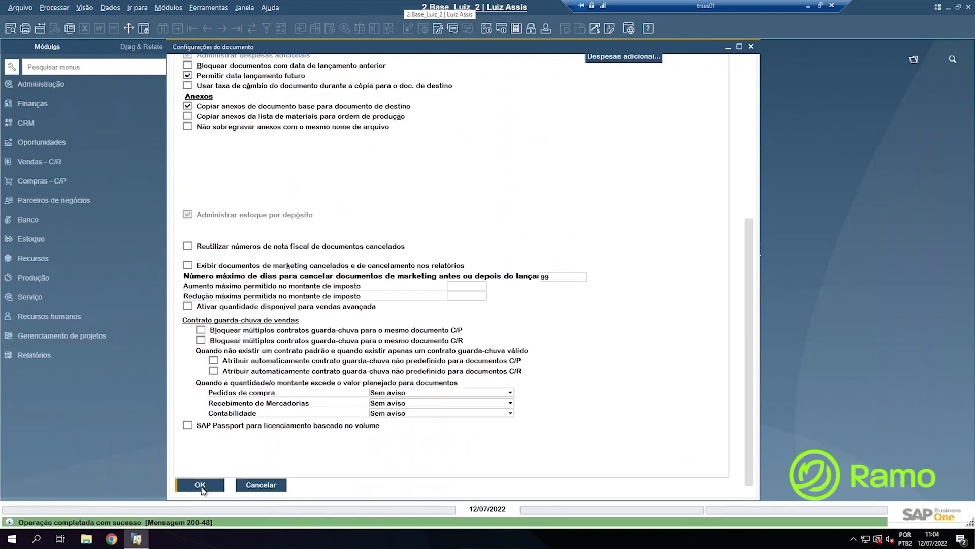
{"action": "left_click", "coordinate": [200, 485]}
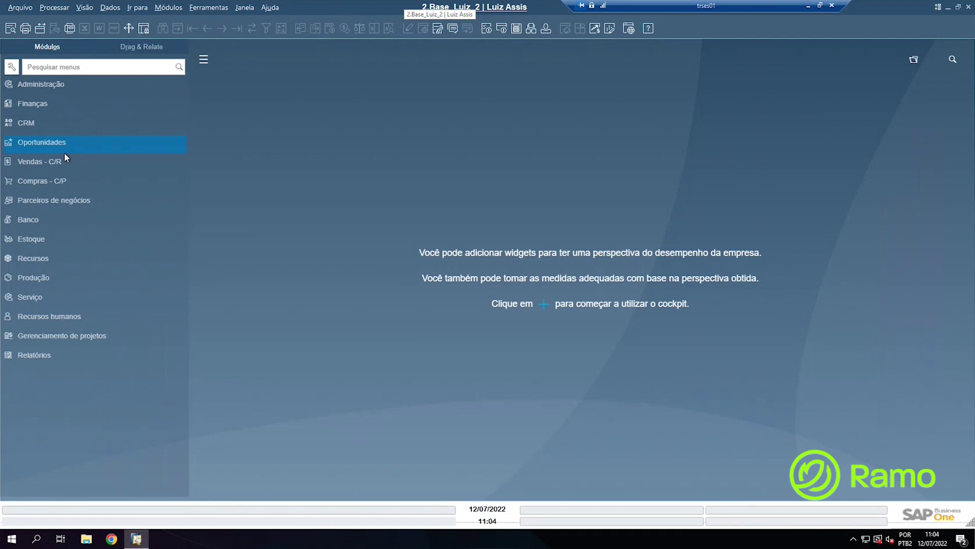
Open the most recent sales quotation (Cotação de vendas) and display its attachments (Anexos)
{"action": "left_click", "coordinate": [53, 165]}
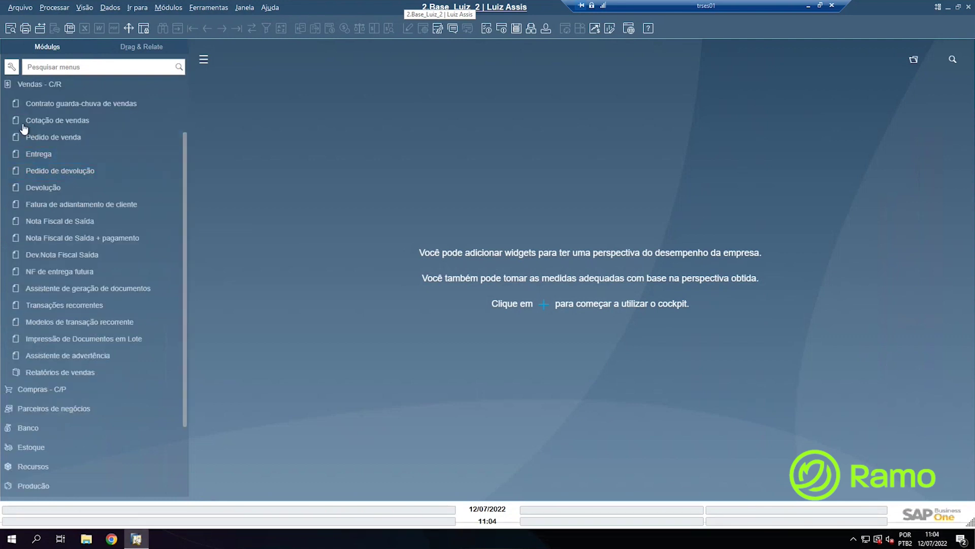
{"action": "left_click", "coordinate": [17, 120]}
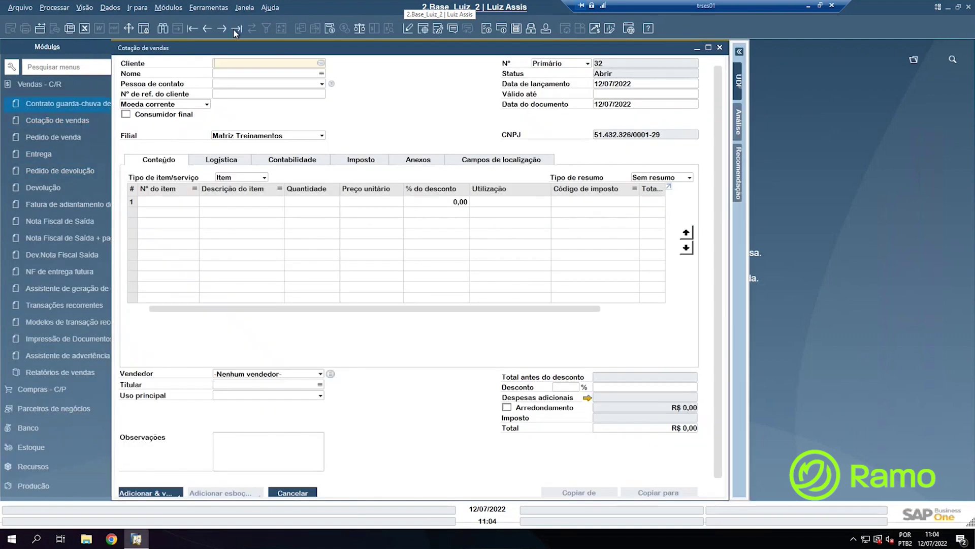
{"action": "left_click", "coordinate": [236, 31]}
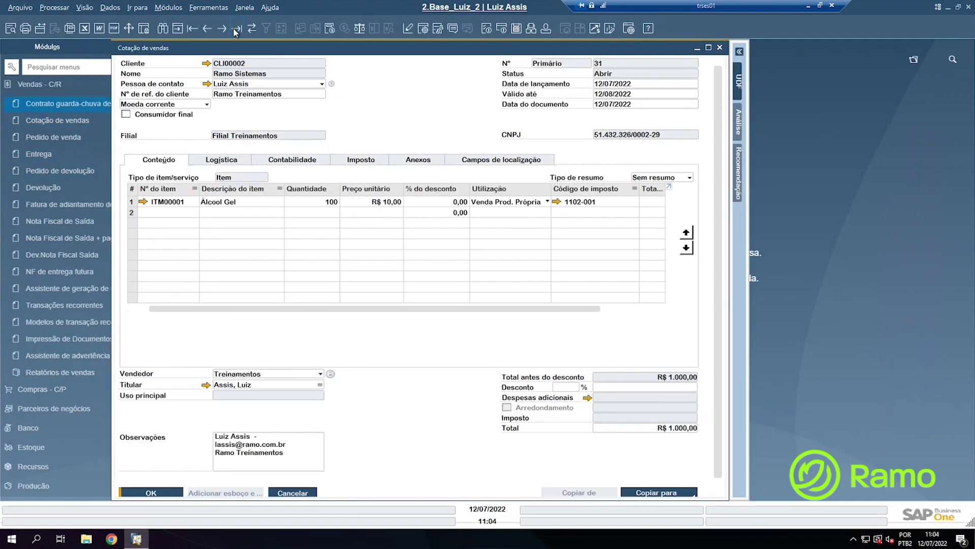
{"action": "left_click", "coordinate": [373, 161]}
{"action": "left_click", "coordinate": [413, 160]}
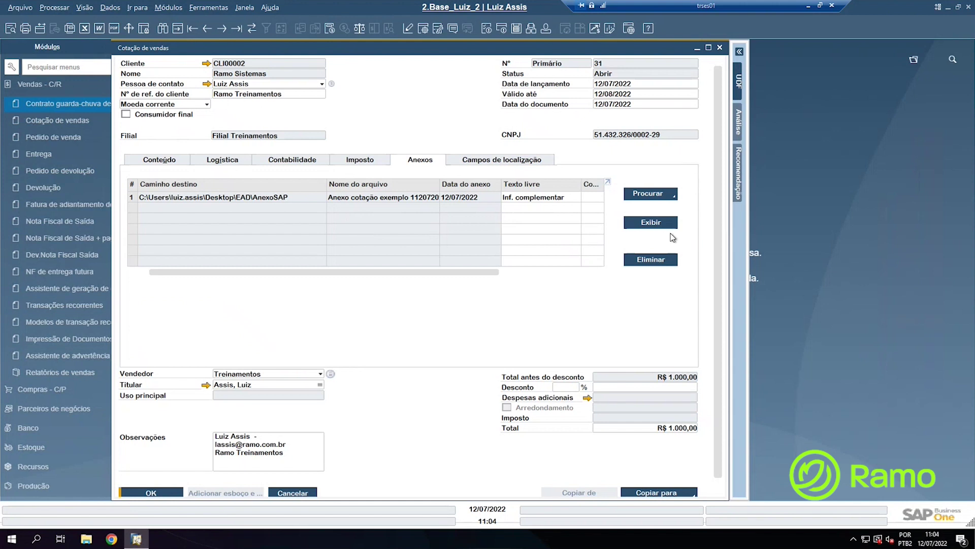
Attach "Anexo cotação exemplo 1" from the Desktop to the quotation, using the option "Anexar arquivo com um novo nome"
{"action": "left_click", "coordinate": [661, 201]}
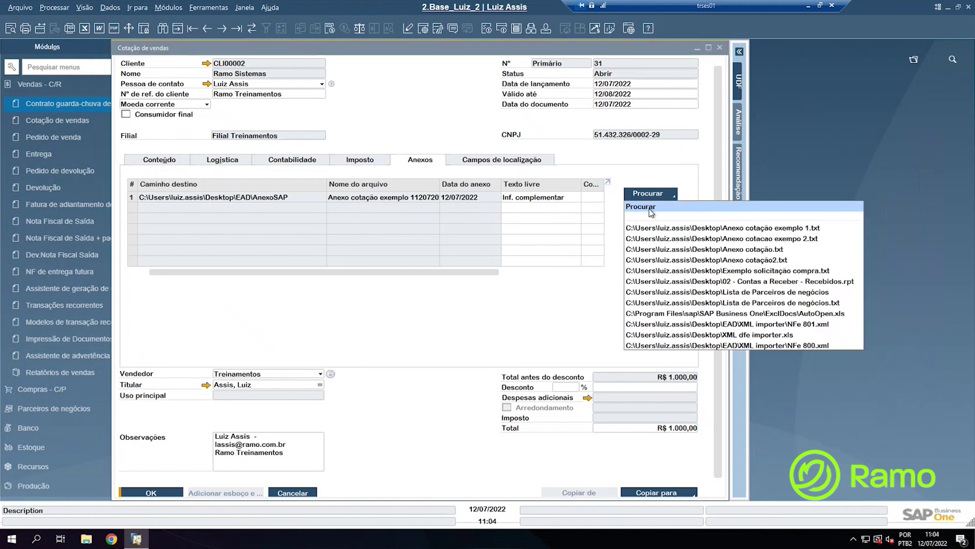
{"action": "left_click", "coordinate": [650, 209]}
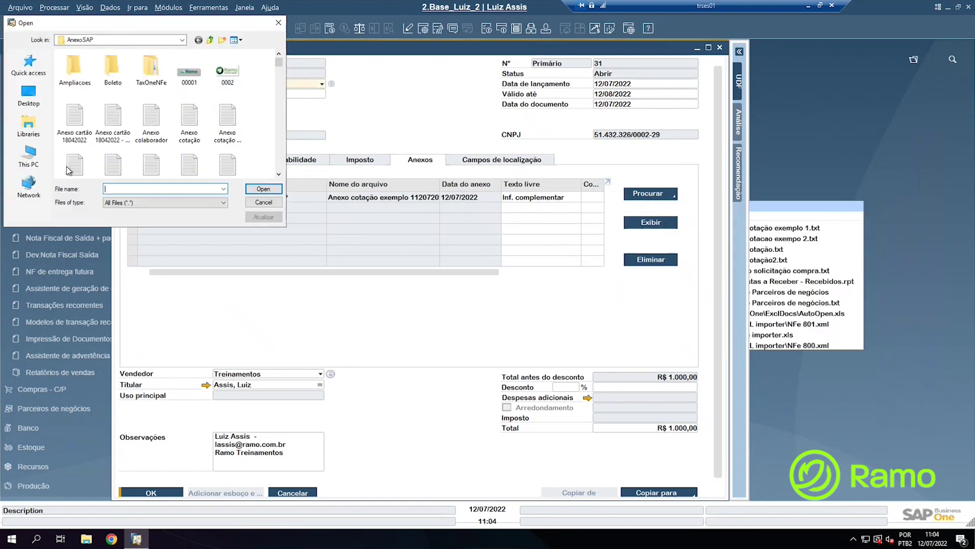
{"action": "left_click", "coordinate": [27, 104]}
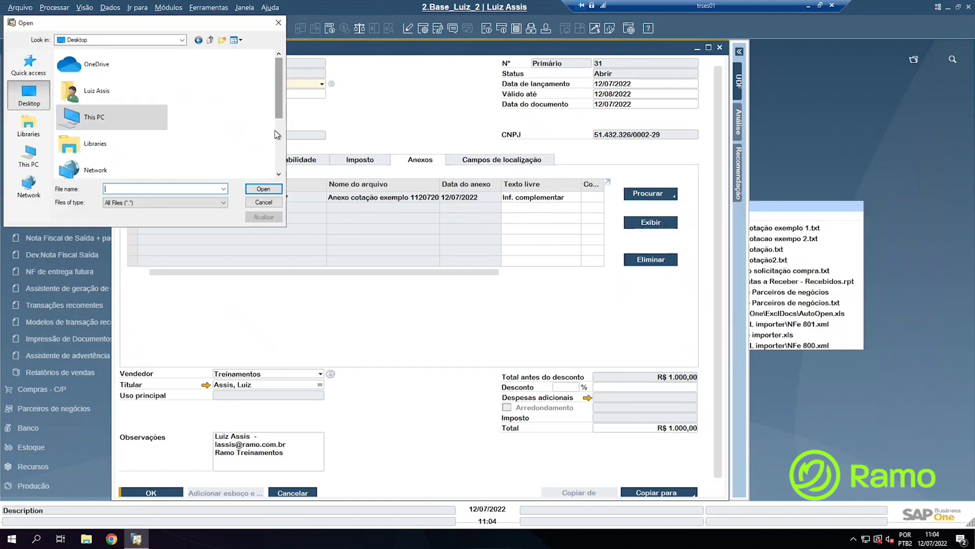
{"action": "scroll", "coordinate": [276, 134], "scroll_direction": "down", "scroll_amount": 5}
{"action": "double_click", "coordinate": [108, 136]}
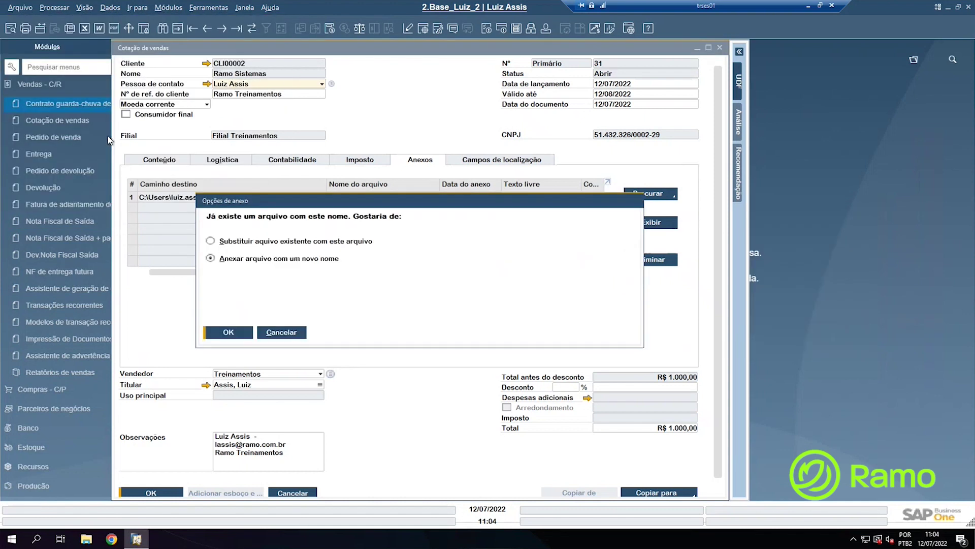
{"action": "left_click_drag", "start_coordinate": [281, 200], "coordinate": [228, 225]}
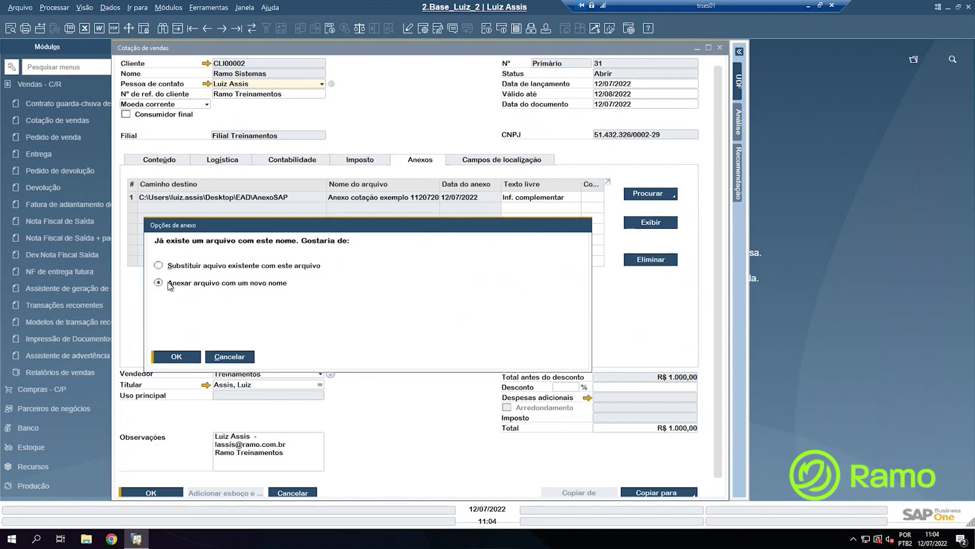
{"action": "left_click", "coordinate": [177, 357]}
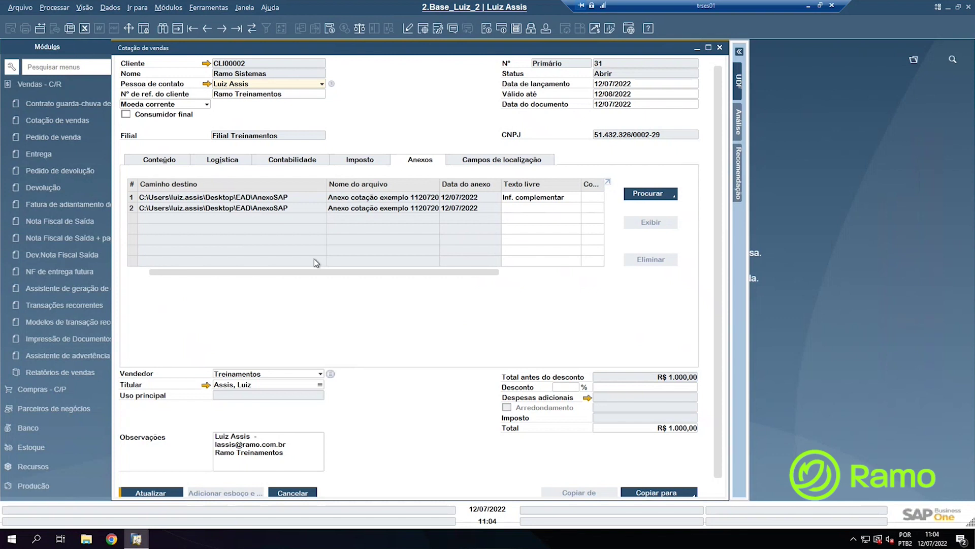
Fit the attachments table's columns to show the full file names and update the quotation
{"action": "left_click", "coordinate": [84, 7]}
{"action": "left_click", "coordinate": [118, 98]}
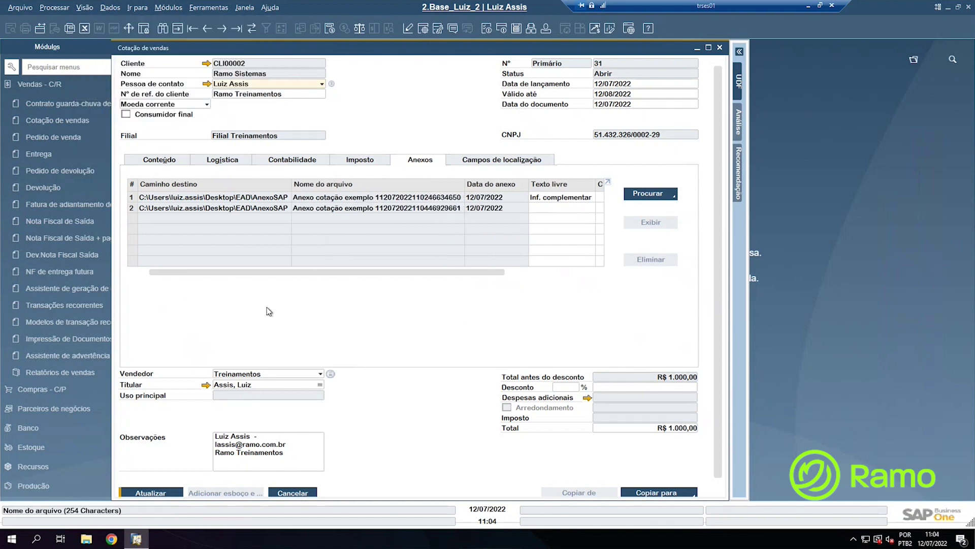
{"action": "left_click", "coordinate": [150, 492]}
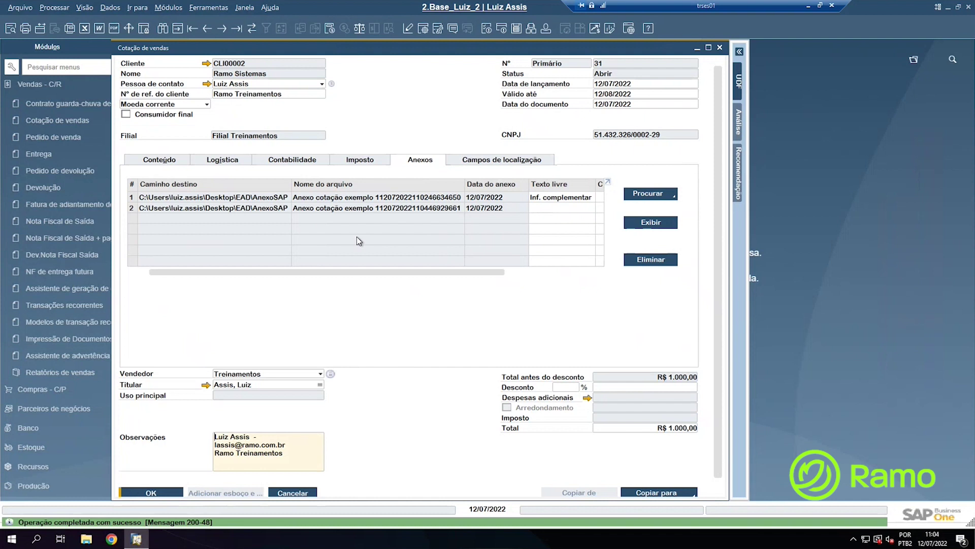
Examine the file name of the second attachment and close the quotation
{"action": "left_click", "coordinate": [391, 211]}
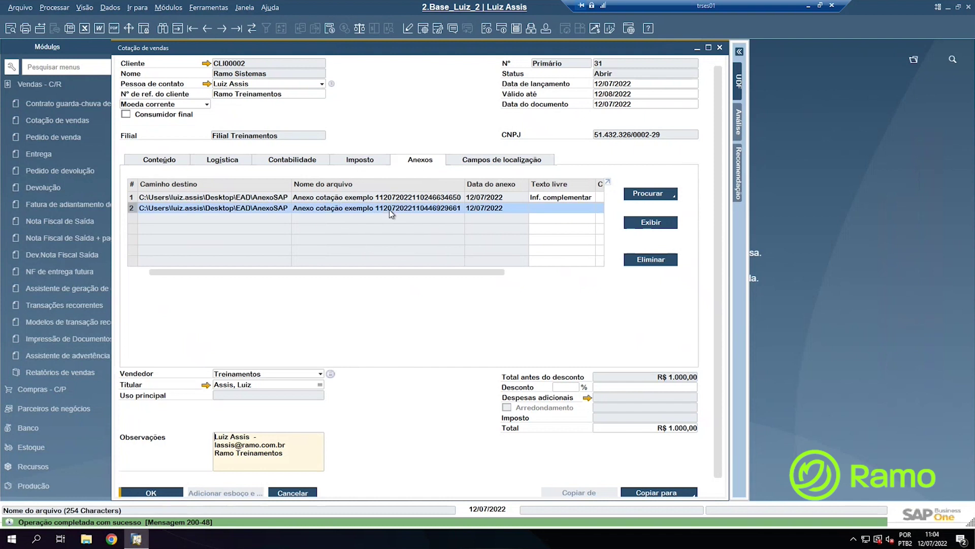
{"action": "left_click", "coordinate": [428, 212]}
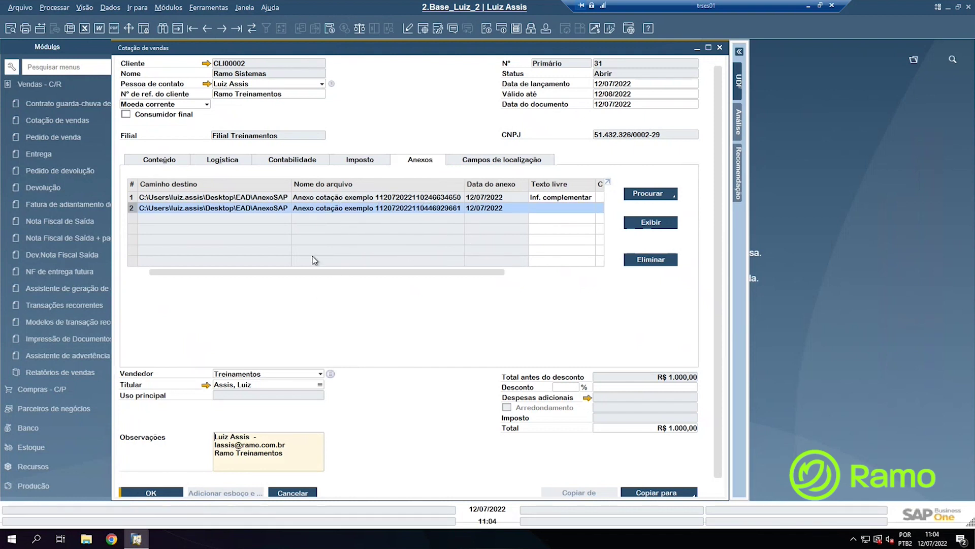
{"action": "left_click", "coordinate": [151, 493]}
Enable the document settings option "Não sobregravar anexos com o mesmo nome de arquivo" and save the settings
{"action": "left_click", "coordinate": [39, 85]}
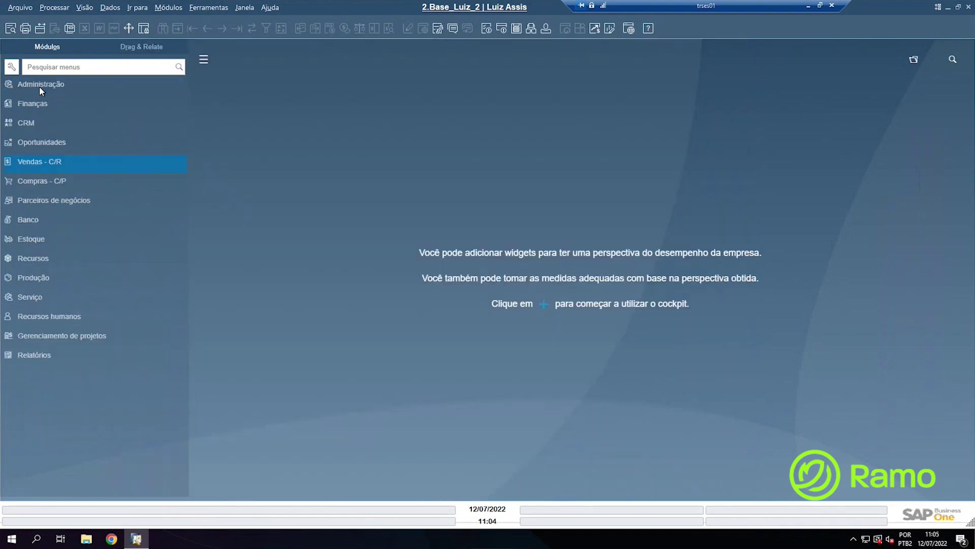
{"action": "left_click", "coordinate": [56, 85]}
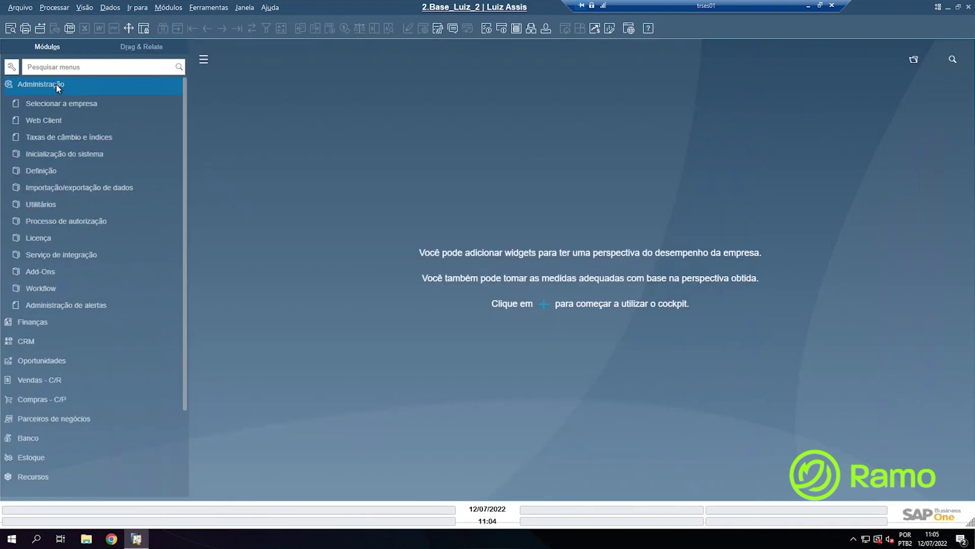
{"action": "left_click", "coordinate": [60, 155]}
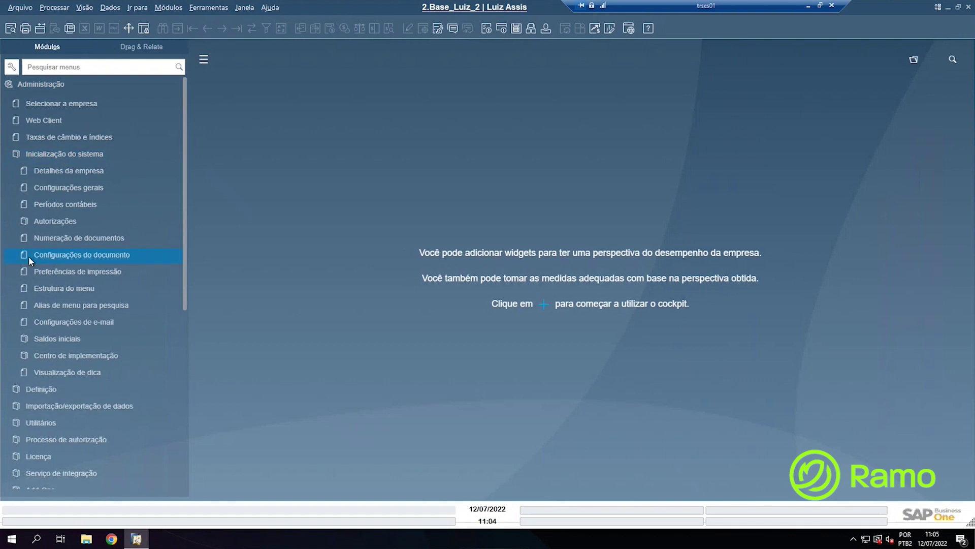
{"action": "left_click", "coordinate": [29, 261]}
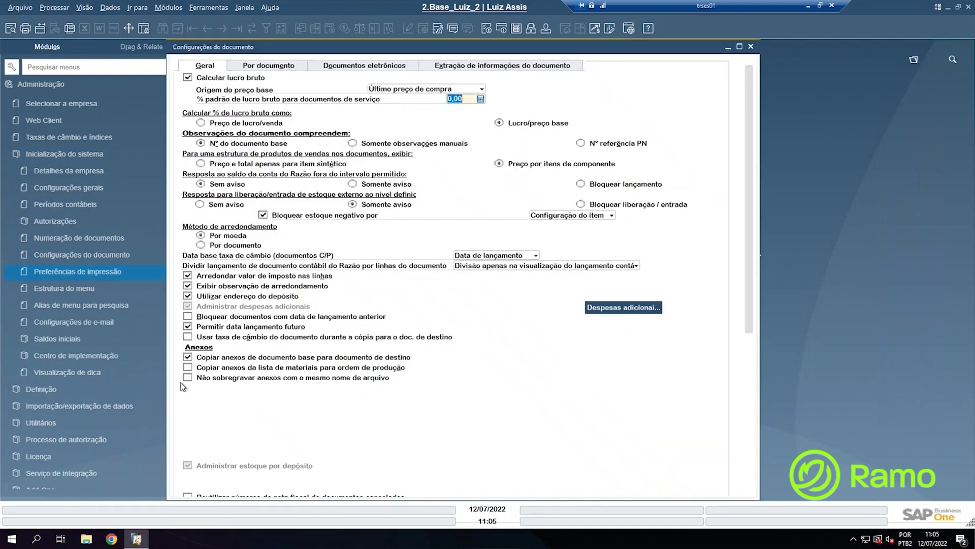
{"action": "left_click", "coordinate": [187, 378]}
{"action": "scroll", "coordinate": [189, 380], "scroll_direction": "down", "scroll_amount": 3}
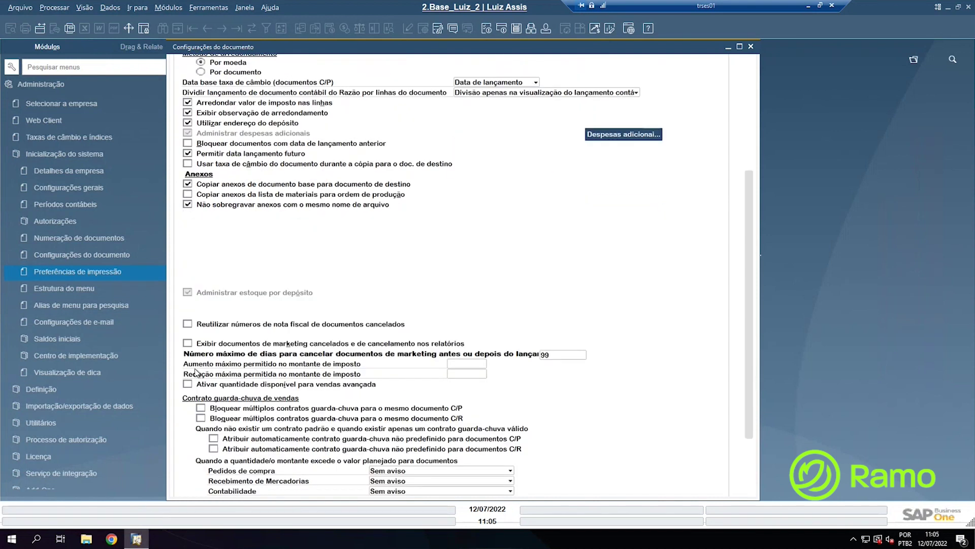
{"action": "scroll", "coordinate": [196, 372], "scroll_direction": "up", "scroll_amount": 3}
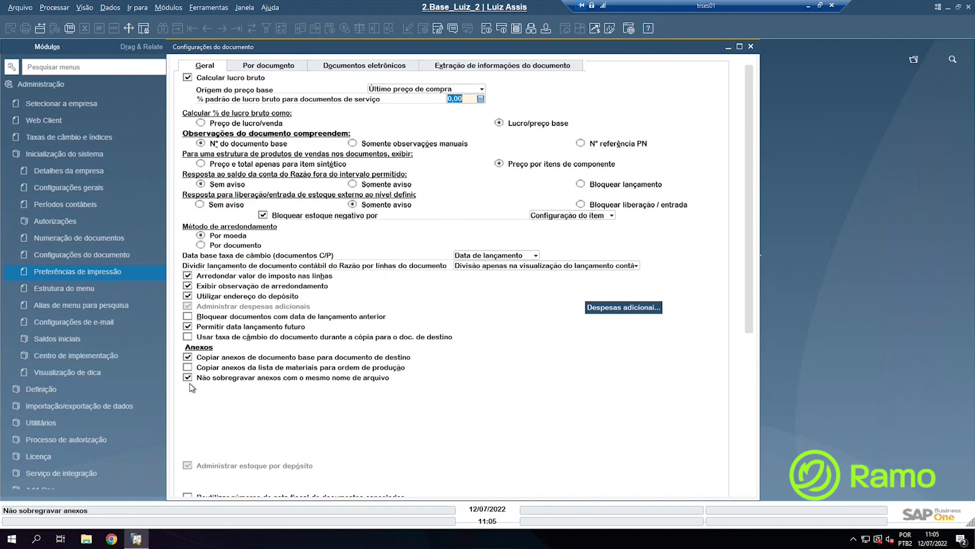
{"action": "scroll", "coordinate": [196, 407], "scroll_direction": "down", "scroll_amount": 4}
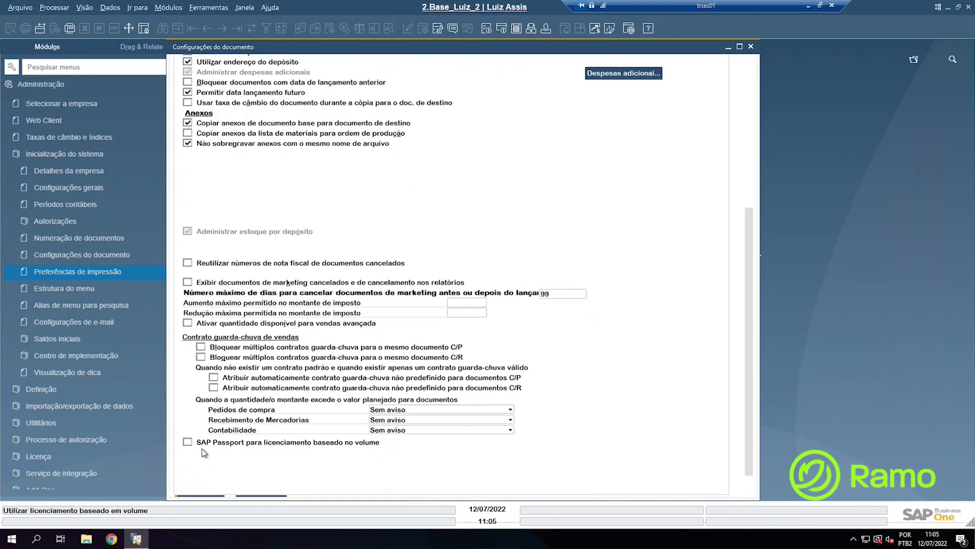
{"action": "scroll", "coordinate": [203, 452], "scroll_direction": "down", "scroll_amount": 1}
{"action": "left_click", "coordinate": [203, 486]}
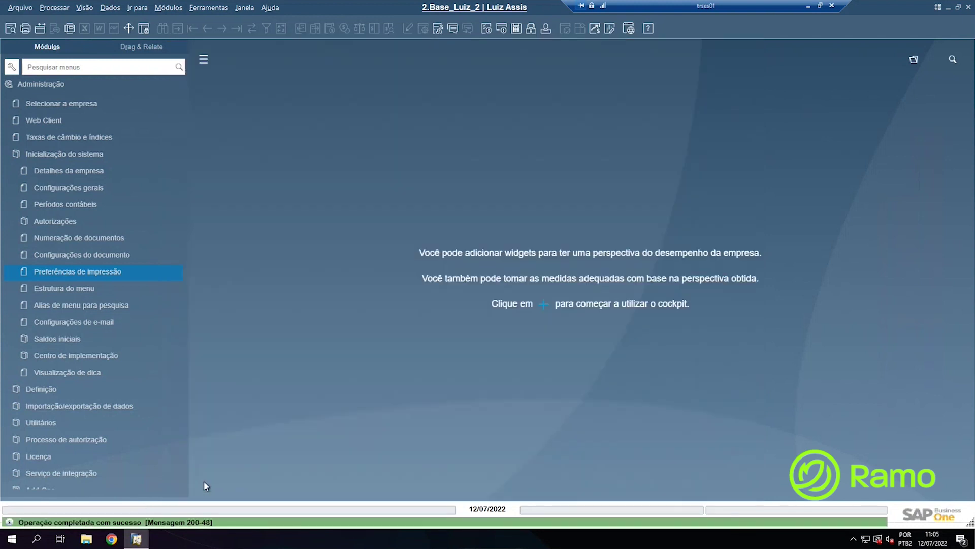
Reopen the latest sales quotation (Cotação de vendas) and show its attachments (Anexos)
{"action": "left_click", "coordinate": [49, 84]}
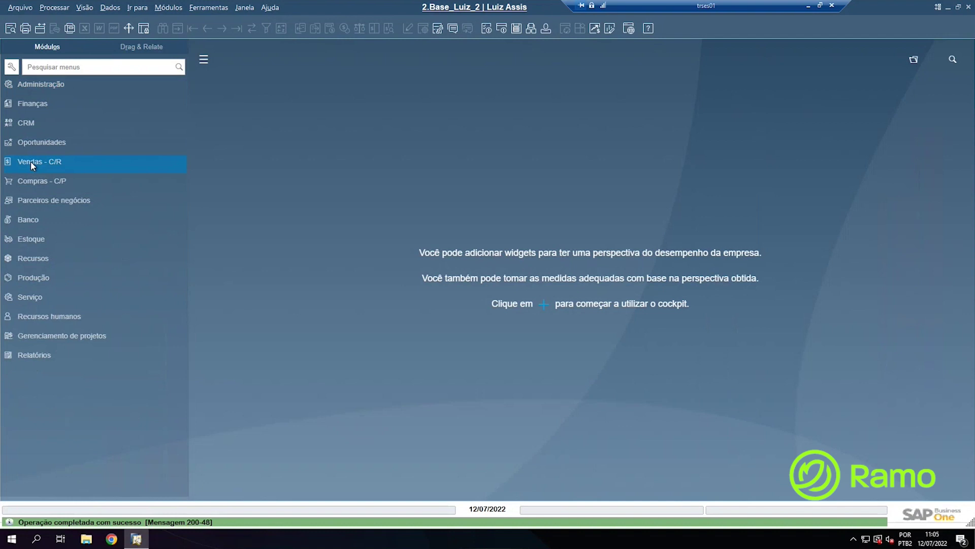
{"action": "left_click", "coordinate": [33, 163]}
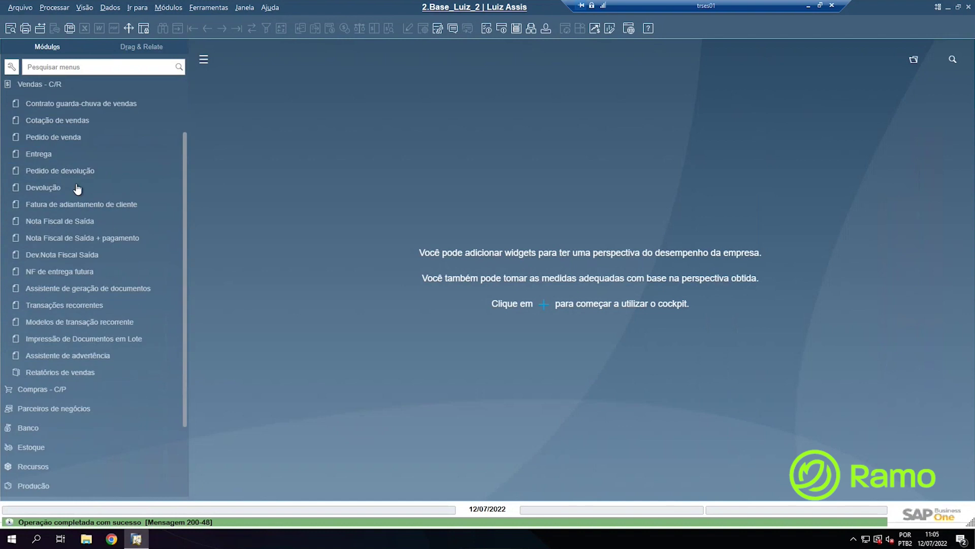
{"action": "left_click", "coordinate": [15, 124]}
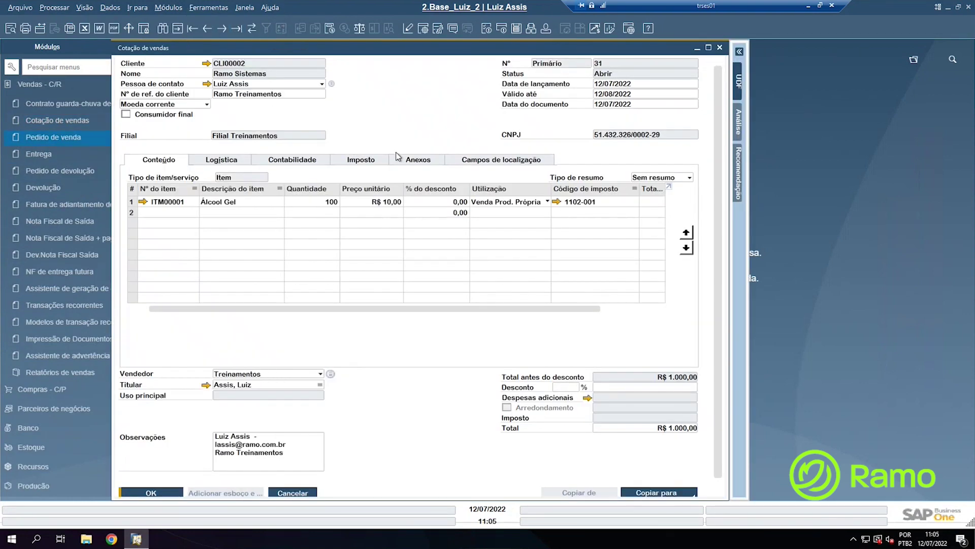
{"action": "left_click", "coordinate": [409, 161]}
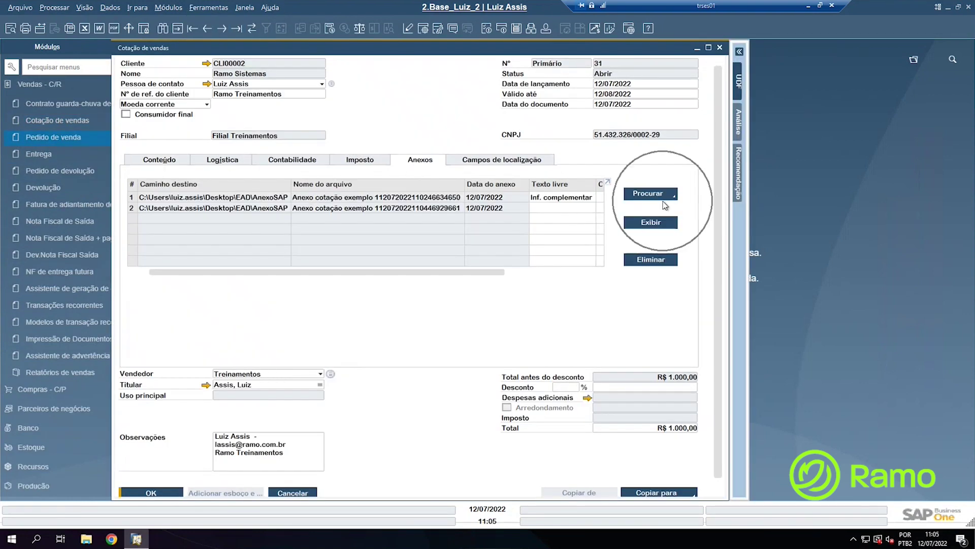
Attach the Desktop file "Anexo cotação exemplo 1" to the quotation again
{"action": "left_click", "coordinate": [658, 195]}
{"action": "left_click", "coordinate": [639, 206]}
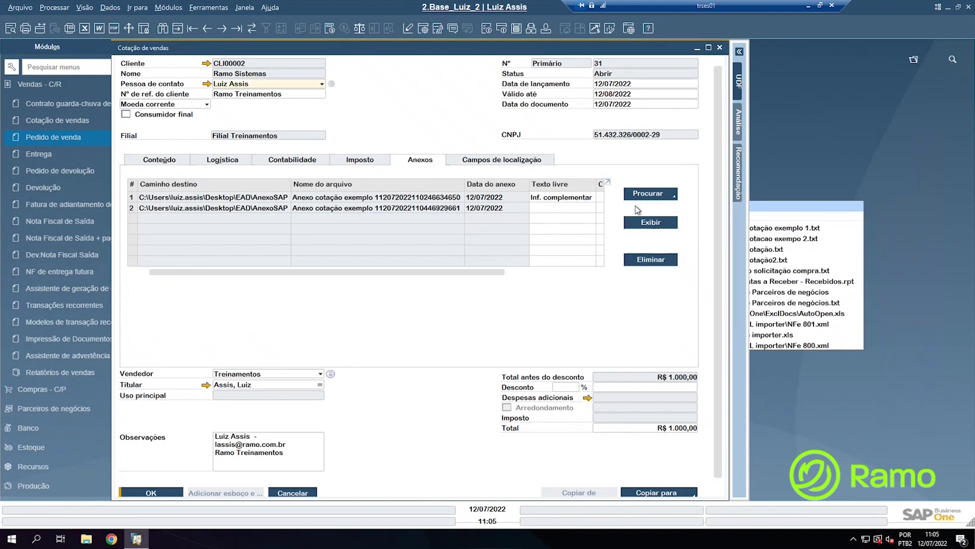
{"action": "left_click", "coordinate": [38, 107]}
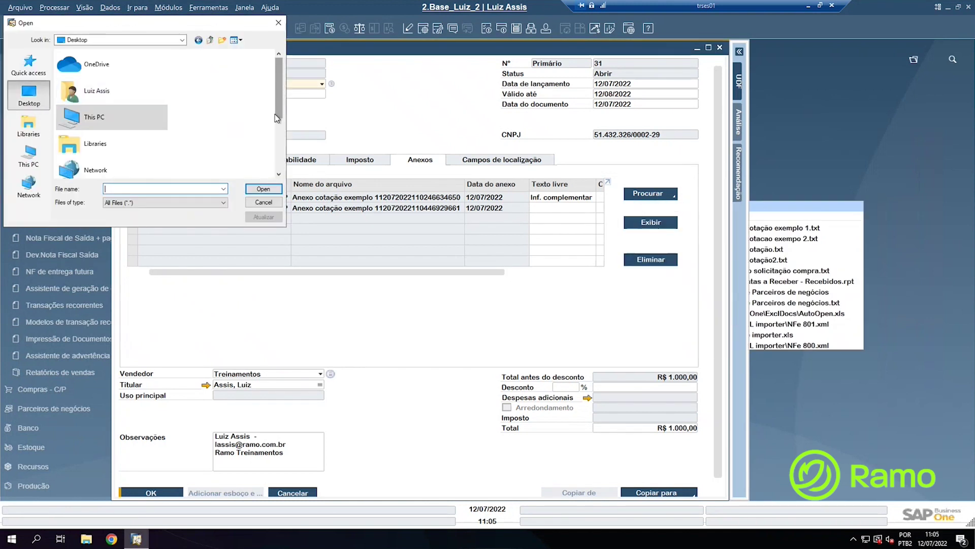
{"action": "scroll", "coordinate": [111, 158], "scroll_direction": "down", "scroll_amount": 3}
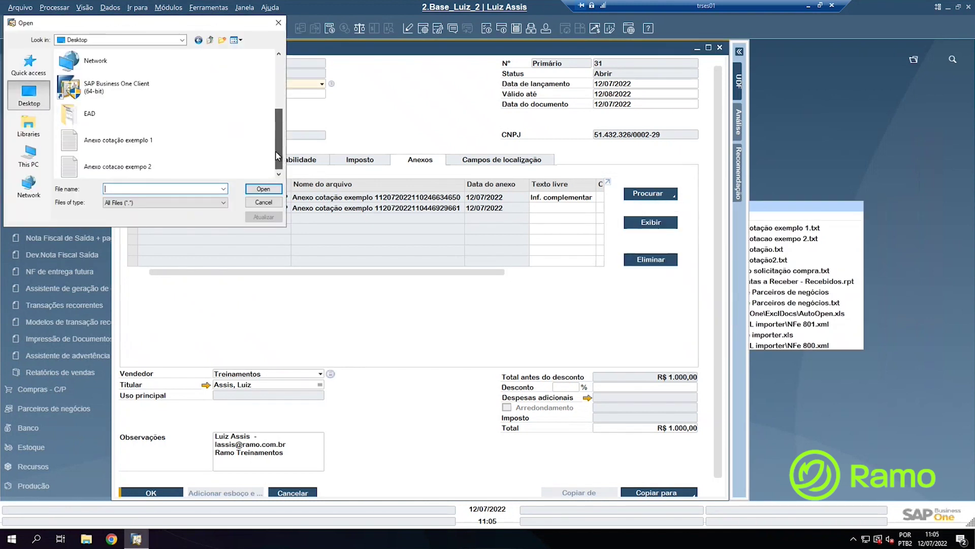
{"action": "left_click", "coordinate": [108, 141]}
{"action": "left_click", "coordinate": [267, 192]}
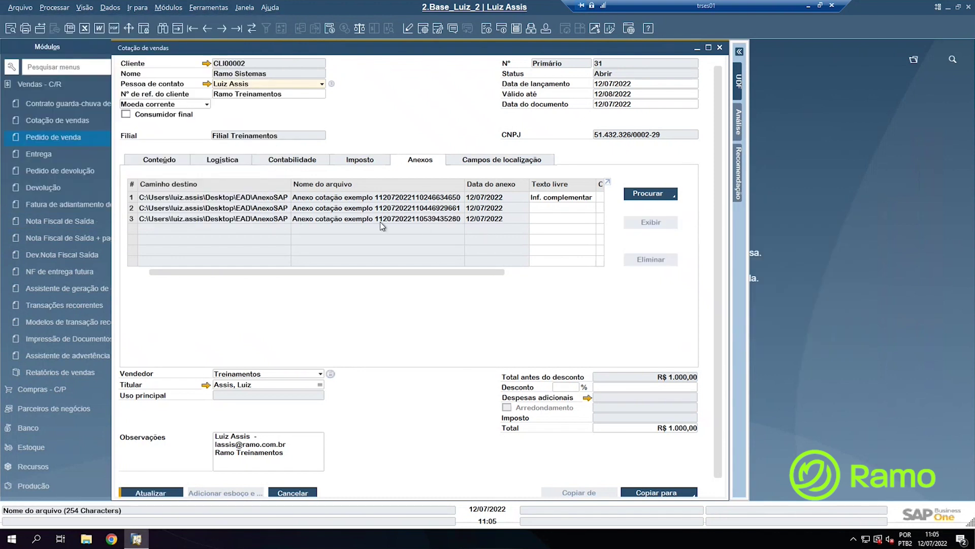
Update the quotation with its new attachment and maximize the quotation window
{"action": "left_click", "coordinate": [382, 227]}
{"action": "left_click", "coordinate": [152, 493]}
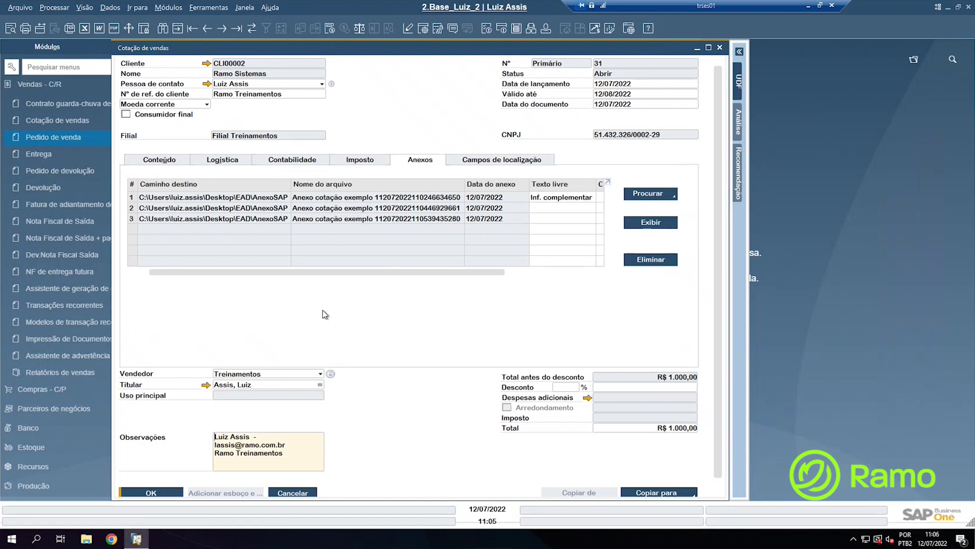
{"action": "left_click", "coordinate": [710, 49]}
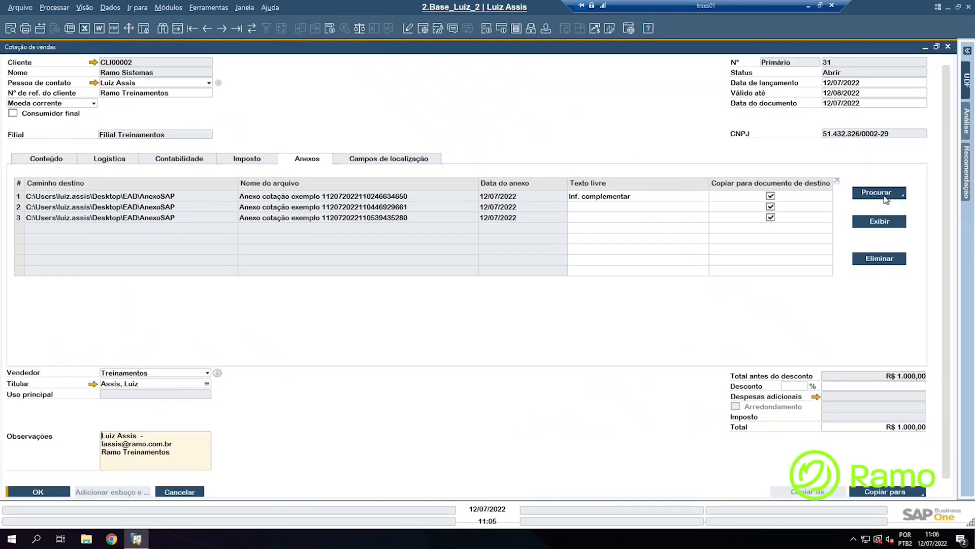
Attach the Desktop file "Anexo cotacao exempo 2" to the sales quotation and update the quotation
{"action": "left_click", "coordinate": [885, 199]}
{"action": "left_click", "coordinate": [870, 208]}
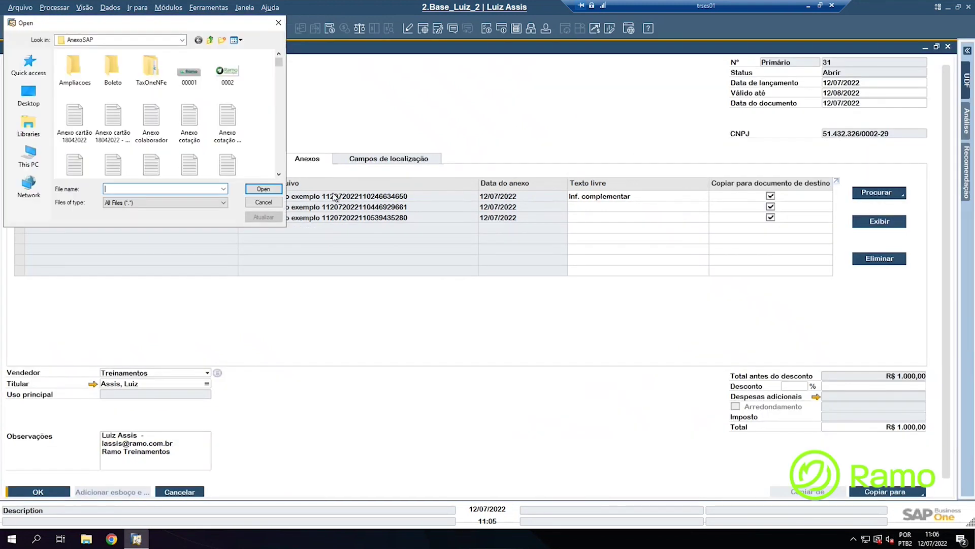
{"action": "left_click", "coordinate": [26, 104]}
{"action": "scroll", "coordinate": [140, 136], "scroll_direction": "down", "scroll_amount": 2}
{"action": "left_click", "coordinate": [152, 168]}
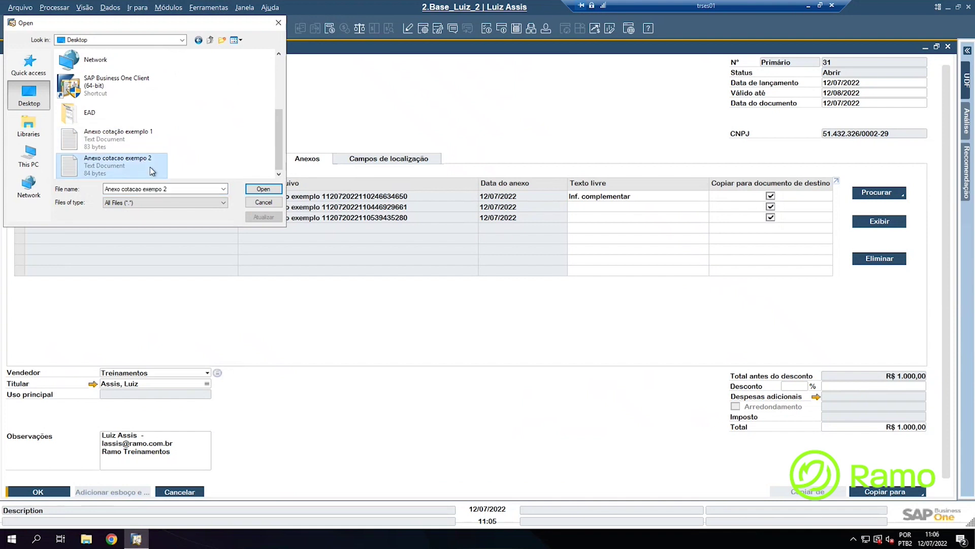
{"action": "left_click", "coordinate": [263, 189]}
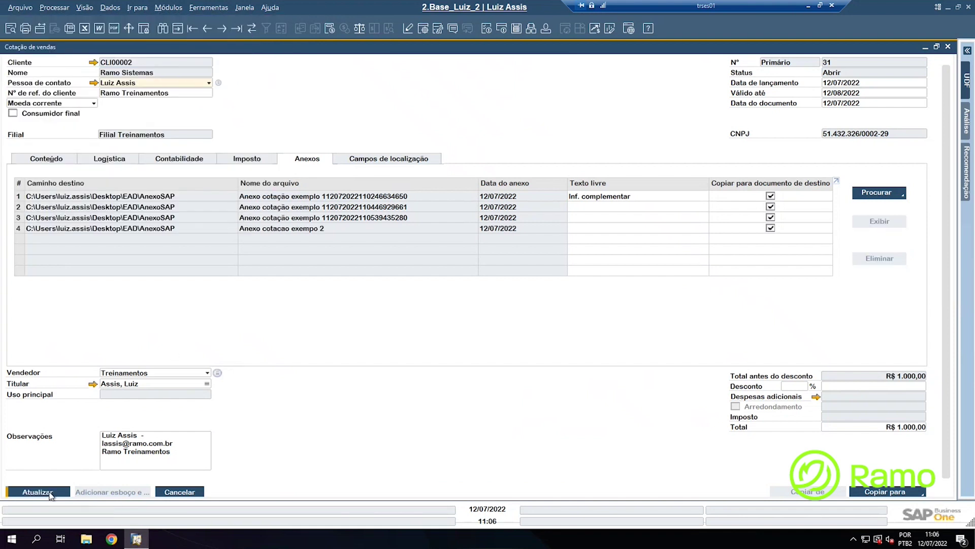
{"action": "left_click", "coordinate": [51, 492]}
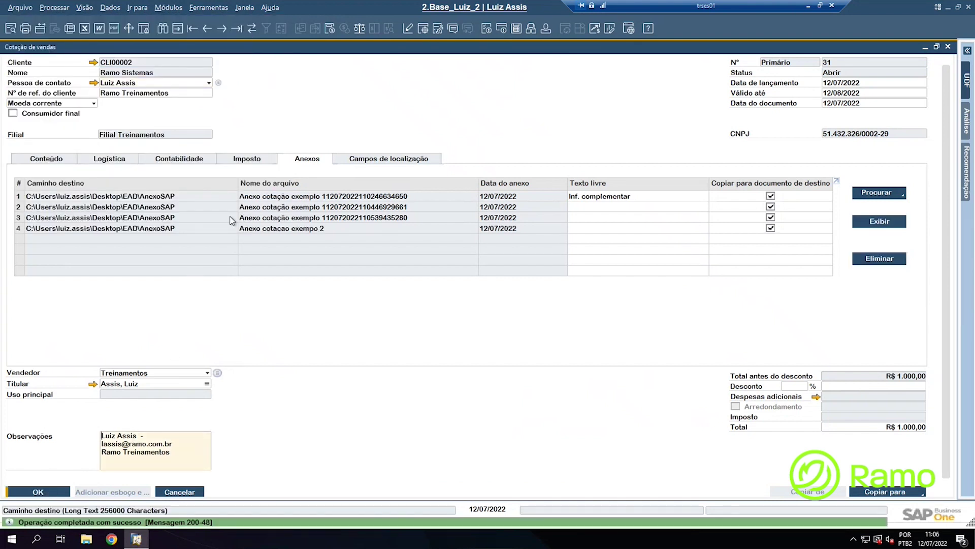
{"action": "left_click", "coordinate": [270, 198]}
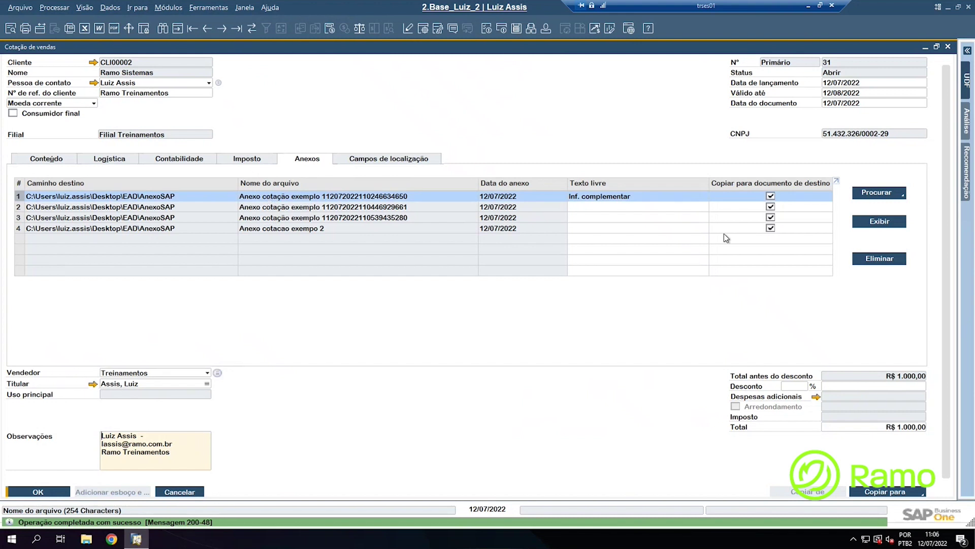
{"action": "left_click", "coordinate": [889, 260]}
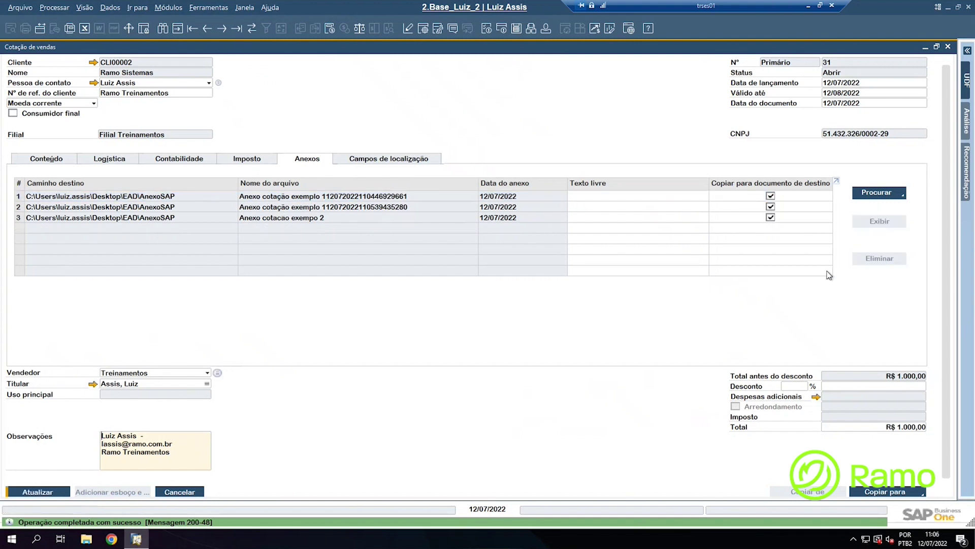
{"action": "left_click", "coordinate": [37, 492]}
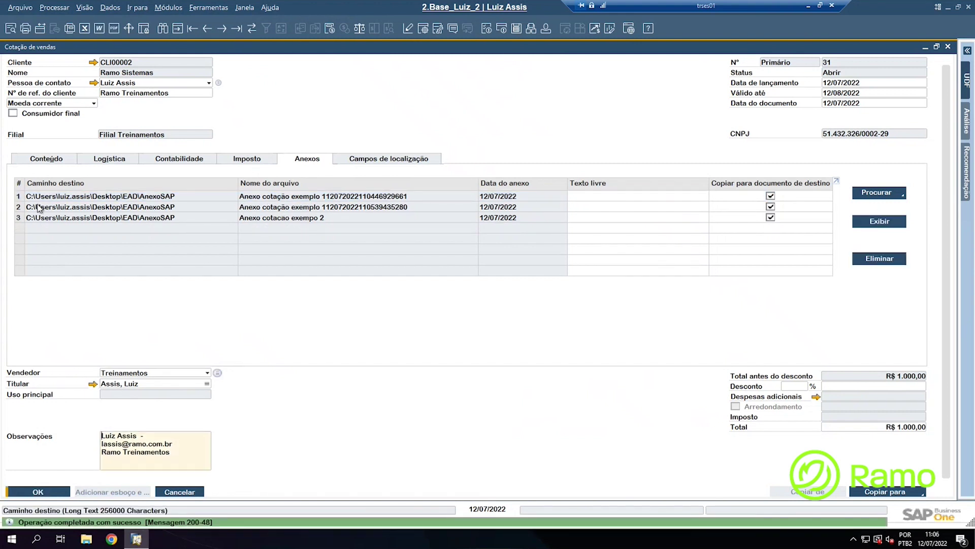
{"action": "left_click", "coordinate": [20, 198]}
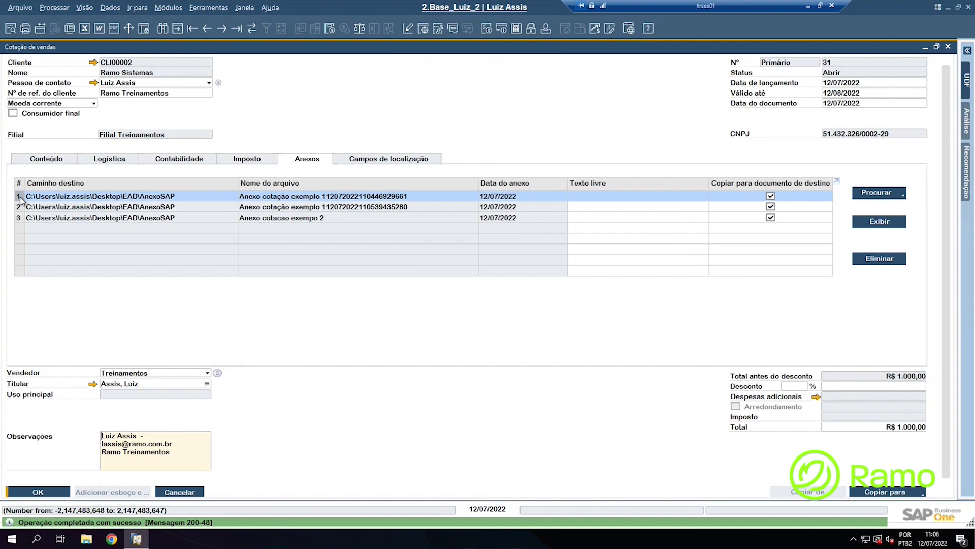
{"action": "left_click", "coordinate": [20, 208]}
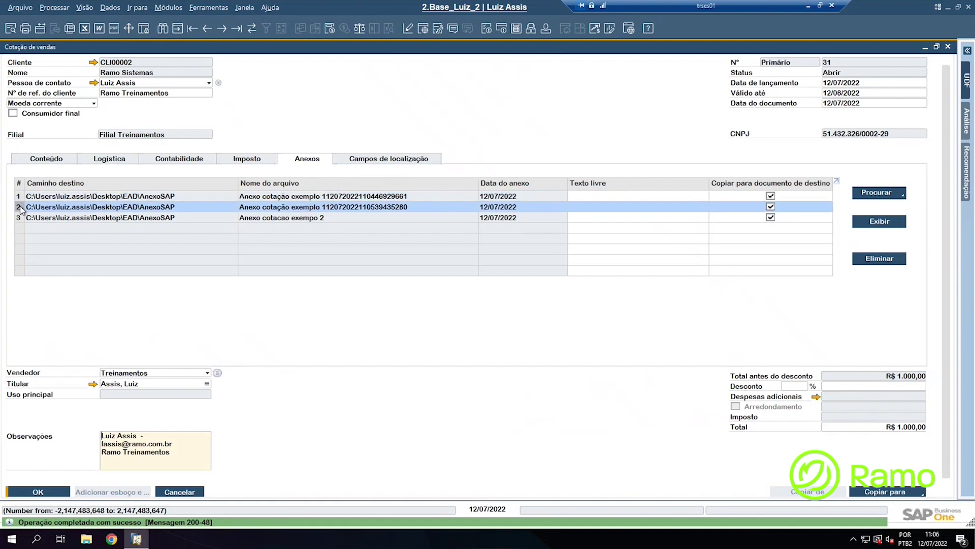
{"action": "left_click", "coordinate": [869, 259]}
{"action": "left_click", "coordinate": [40, 492]}
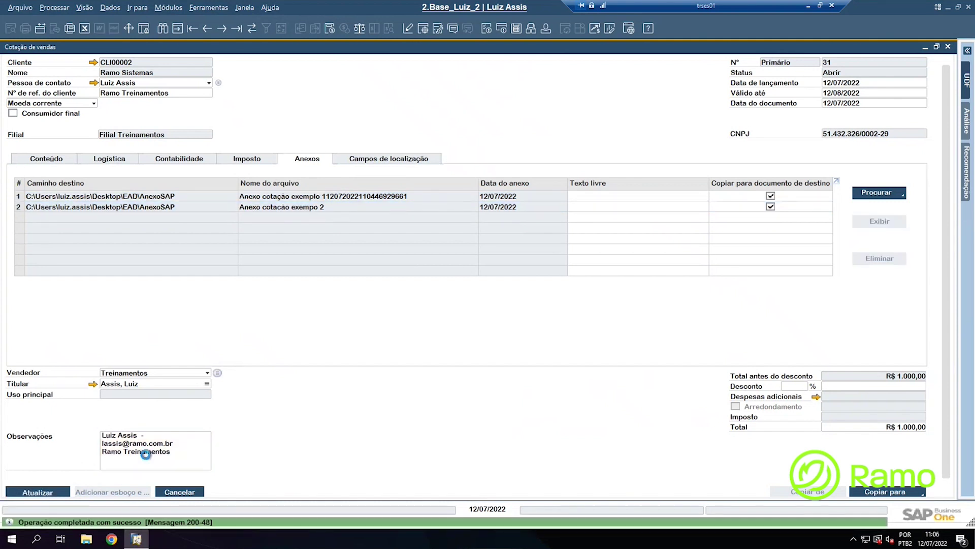
View the attached file "Anexo cotacao exempo 2" from the quotation, then close the file and the quotation
{"action": "left_click", "coordinate": [20, 209]}
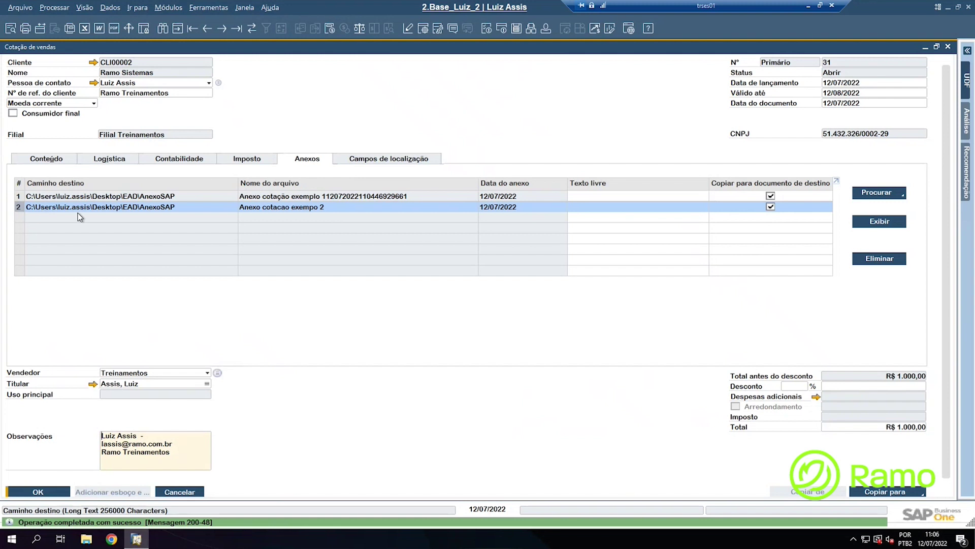
{"action": "left_click", "coordinate": [79, 211]}
{"action": "left_click", "coordinate": [894, 223]}
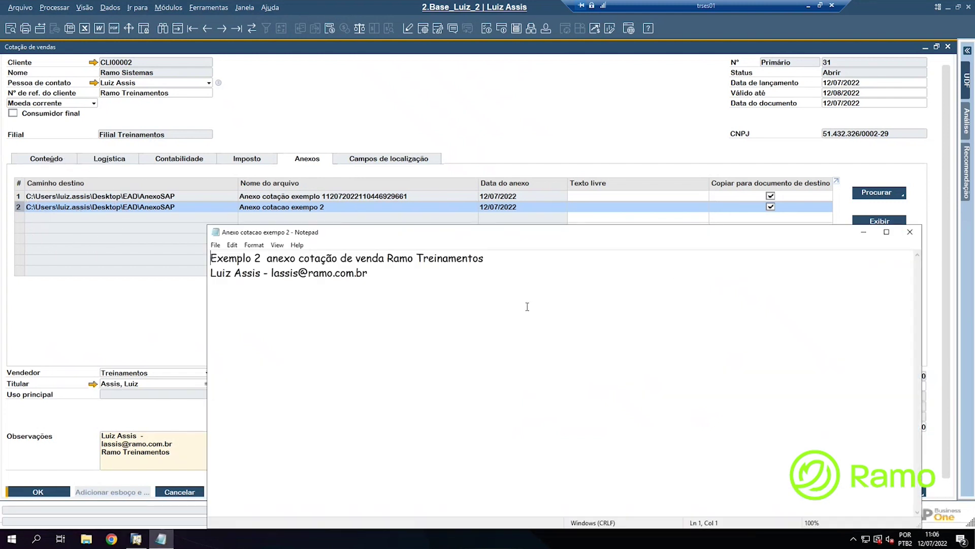
{"action": "left_click", "coordinate": [910, 232]}
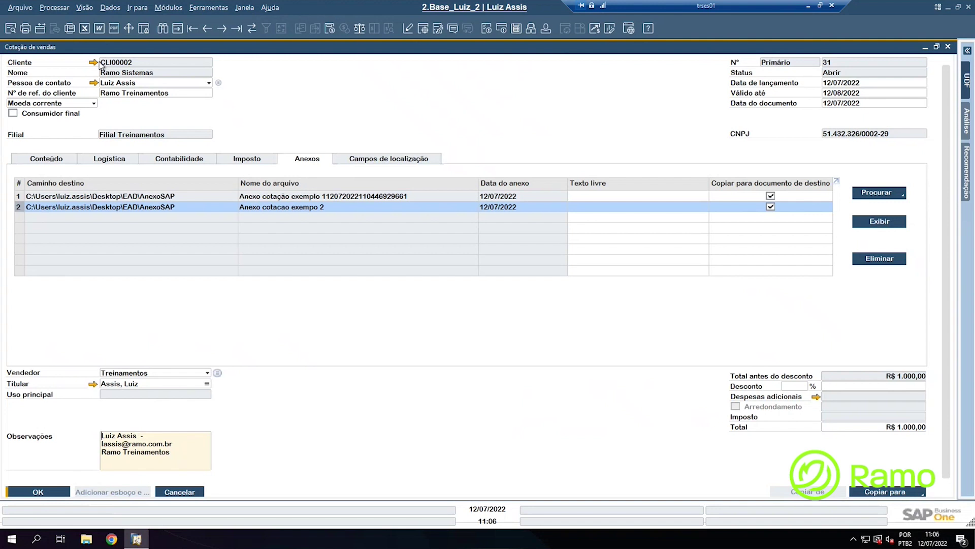
{"action": "left_click", "coordinate": [180, 492]}
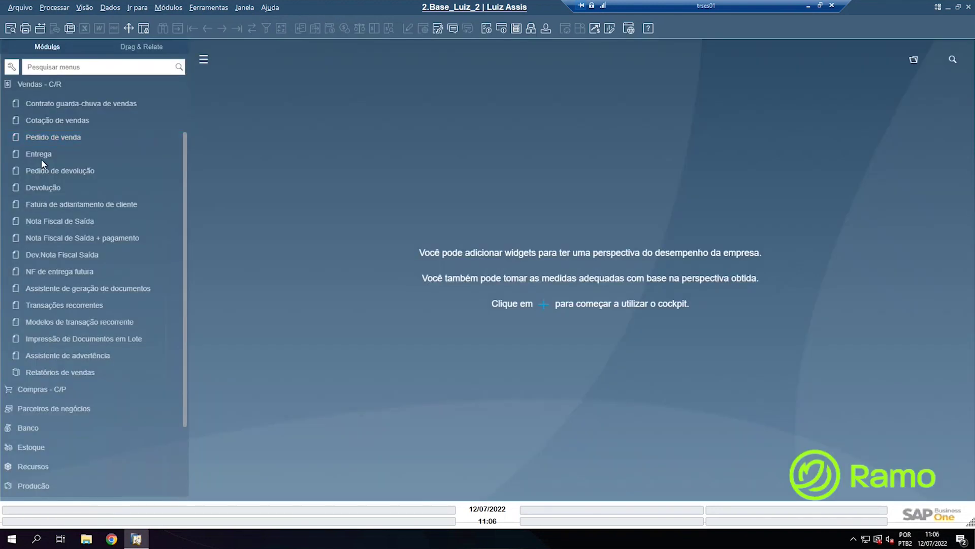
Show the attachments (Anexos) of the first business partner record in Cadastro do parceiro de negócios, then close the record
{"action": "left_click", "coordinate": [39, 84]}
{"action": "left_click", "coordinate": [35, 200]}
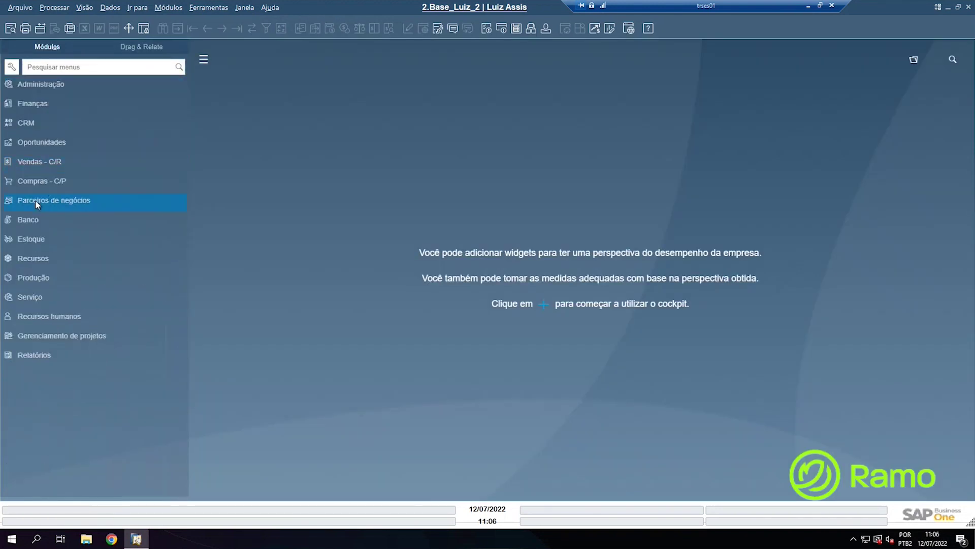
{"action": "left_click", "coordinate": [16, 219]}
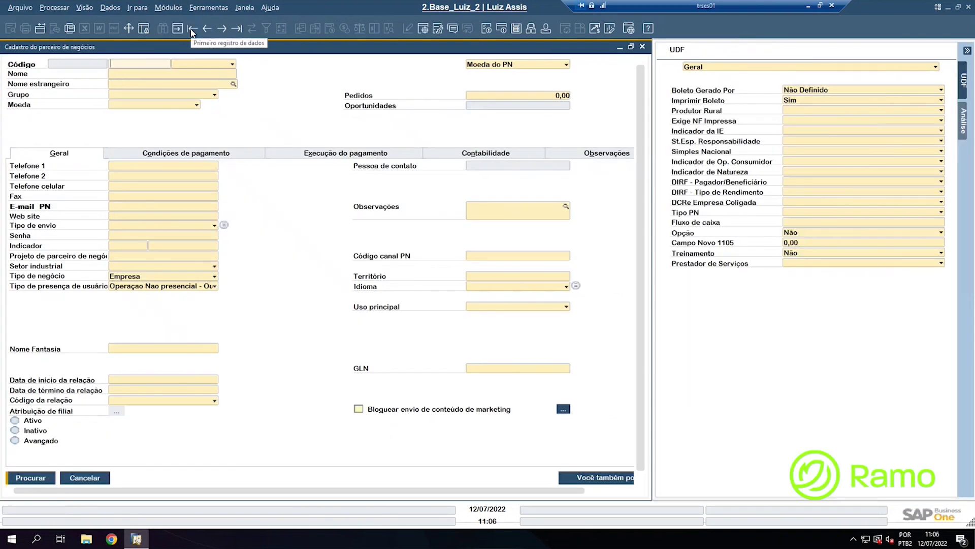
{"action": "left_click", "coordinate": [192, 29]}
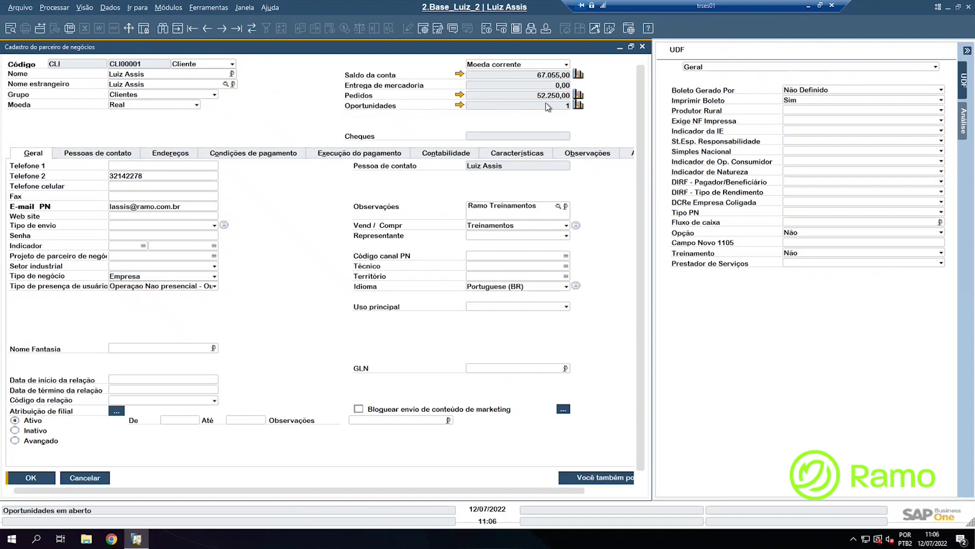
{"action": "left_click", "coordinate": [630, 47]}
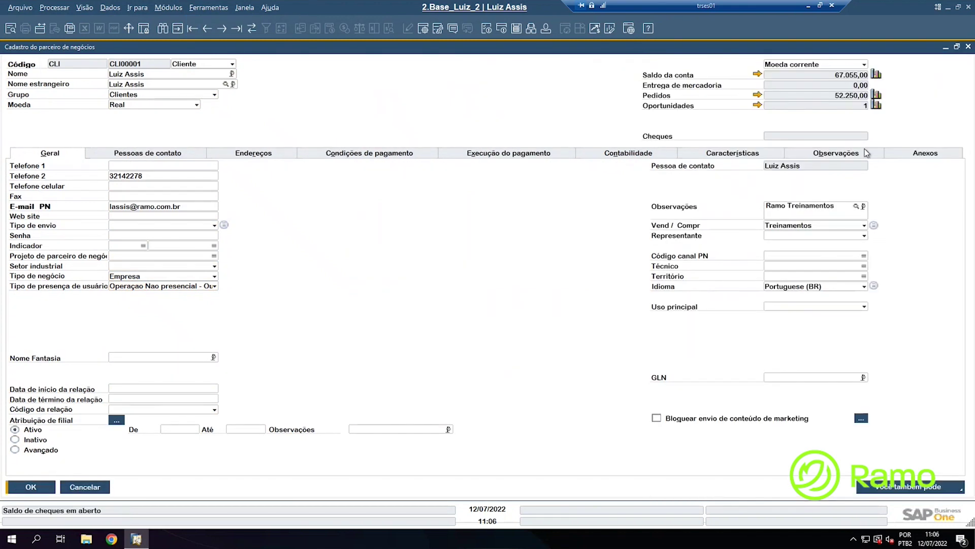
{"action": "left_click", "coordinate": [933, 158]}
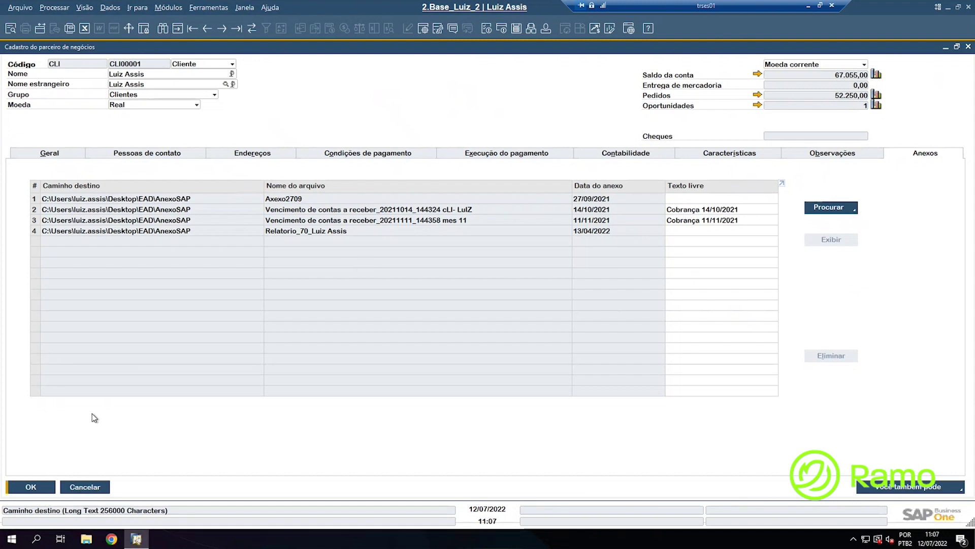
{"action": "left_click", "coordinate": [83, 485]}
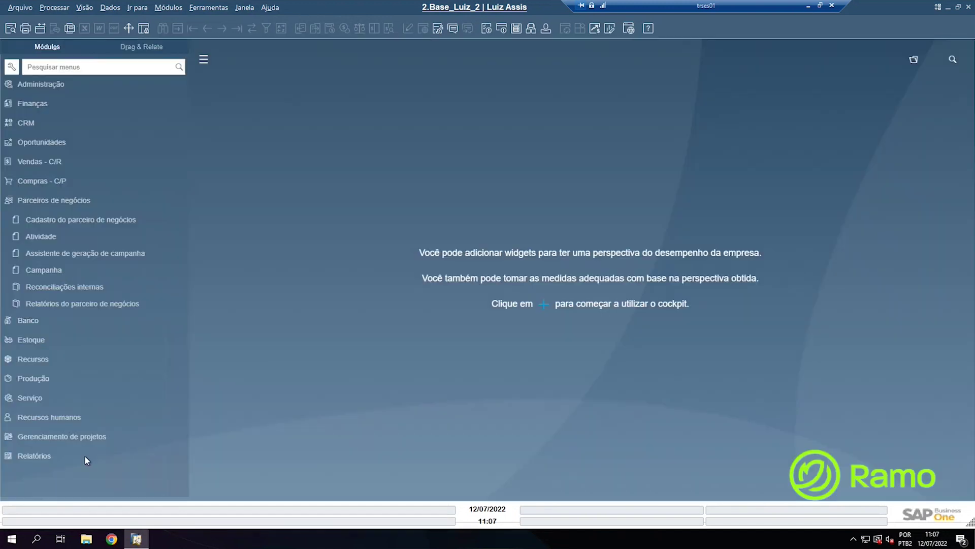
Open the latest purchase order (Pedido de compra) and show its attachments (Anexos)
{"action": "left_click", "coordinate": [41, 182]}
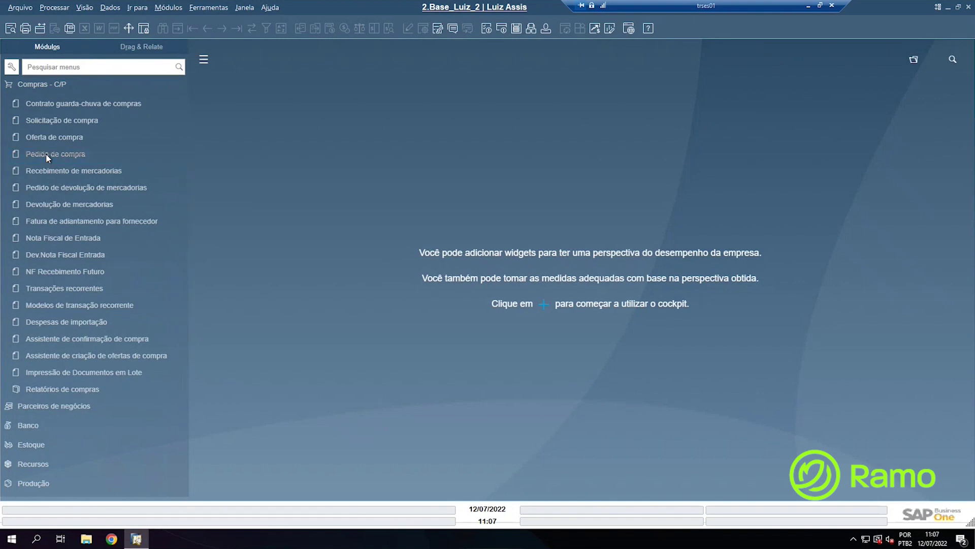
{"action": "left_click", "coordinate": [15, 155]}
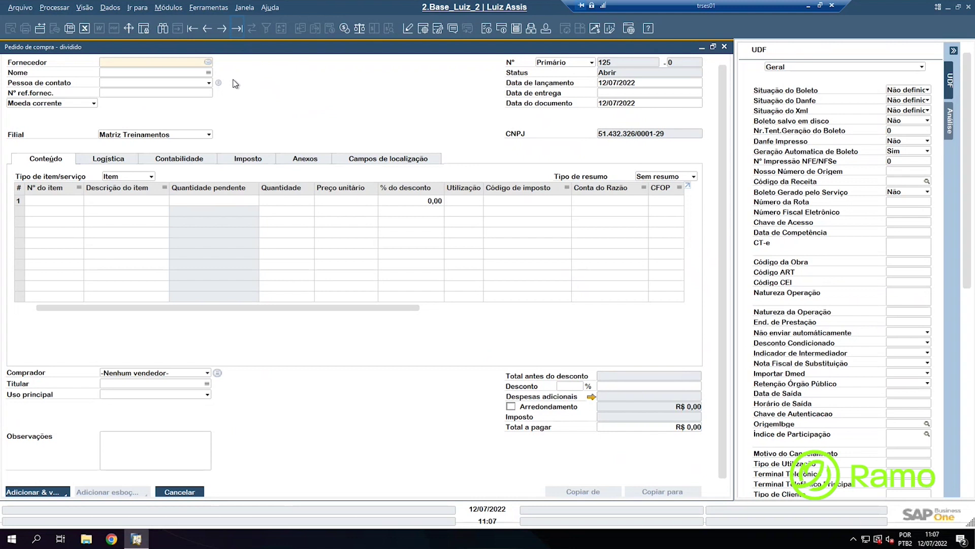
{"action": "key", "text": "ctrl+Page_Down"}
{"action": "left_click", "coordinate": [300, 161]}
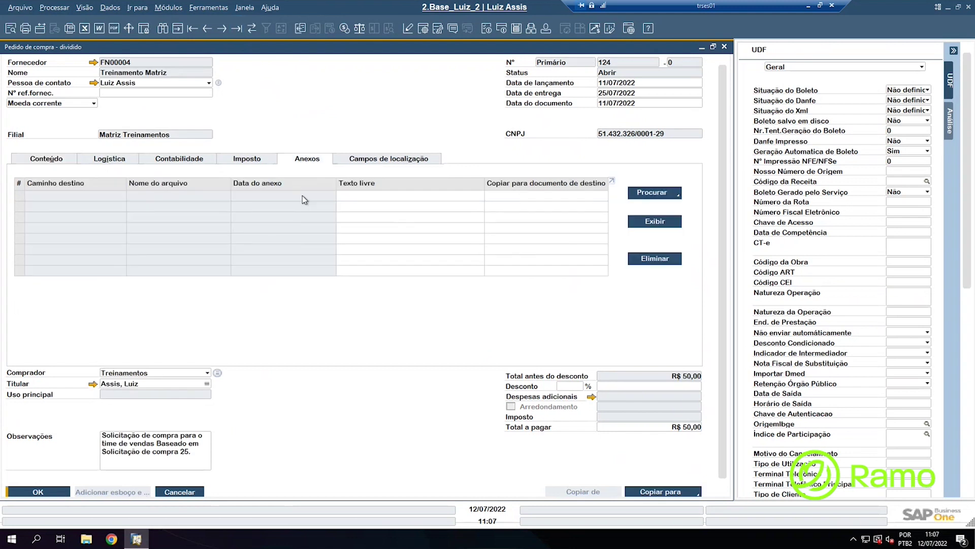
{"action": "left_click", "coordinate": [411, 243]}
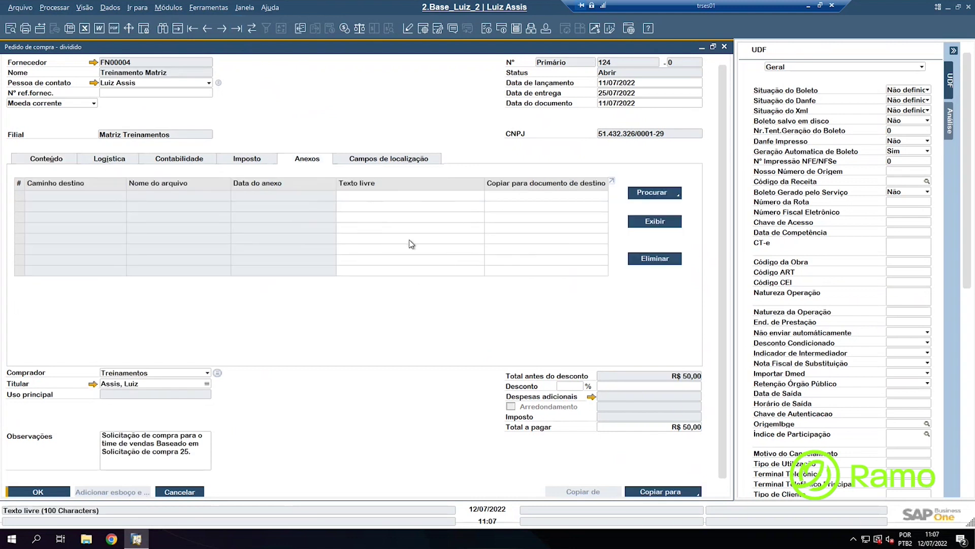